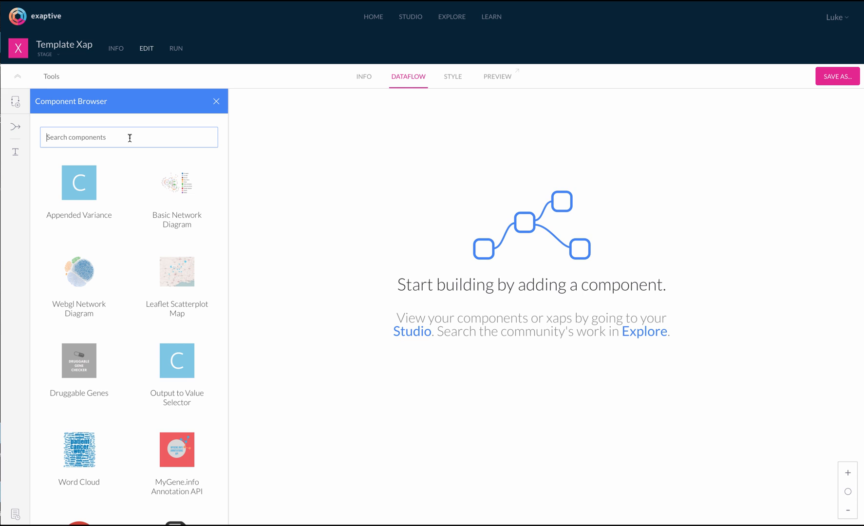
Search the component library for "text" and place a Text Box component on the dataflow canvas
text(text)
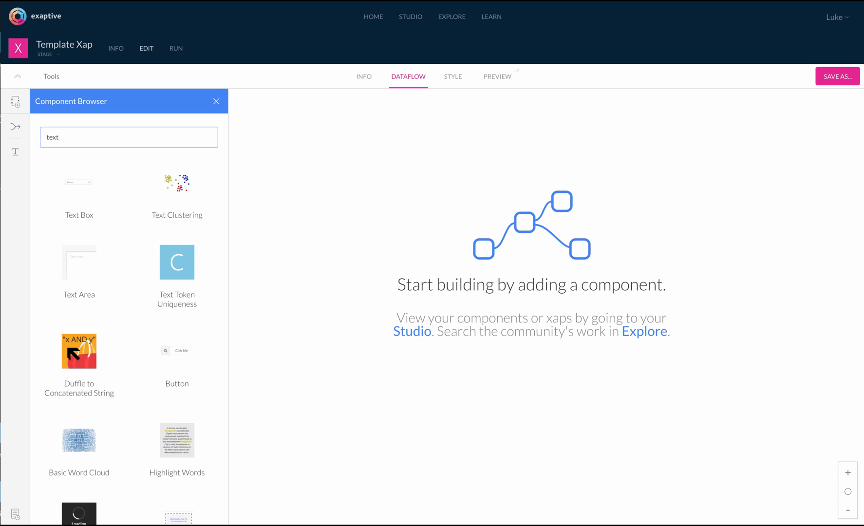
mouse_move(84, 186)
mouse_down()
mouse_move(164, 187)
mouse_move(96, 191)
mouse_up()
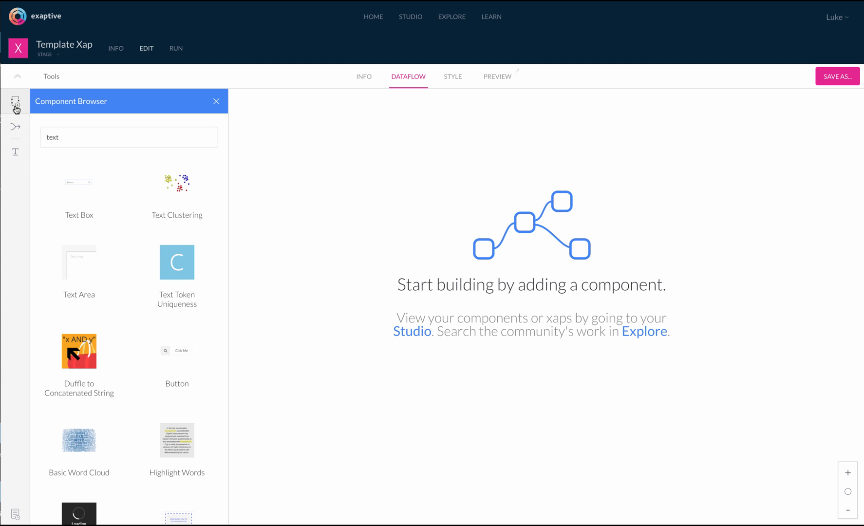
drag(78, 191, 412, 226)
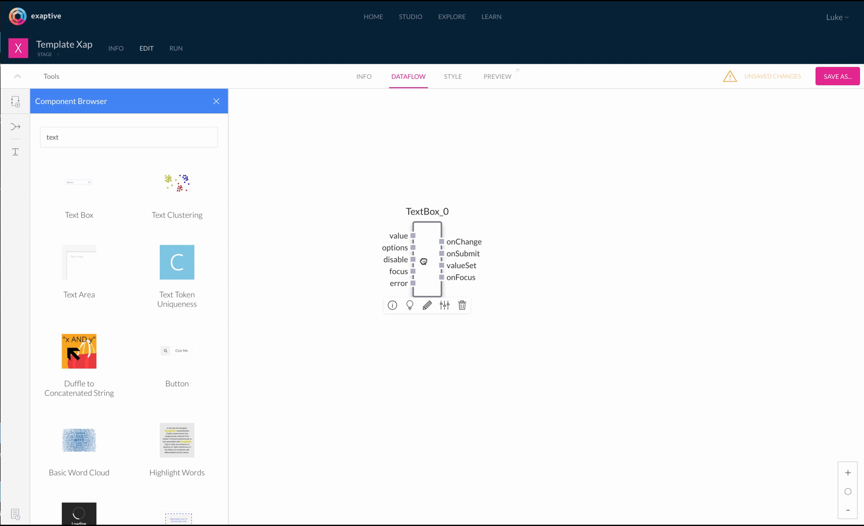
drag(422, 261, 390, 251)
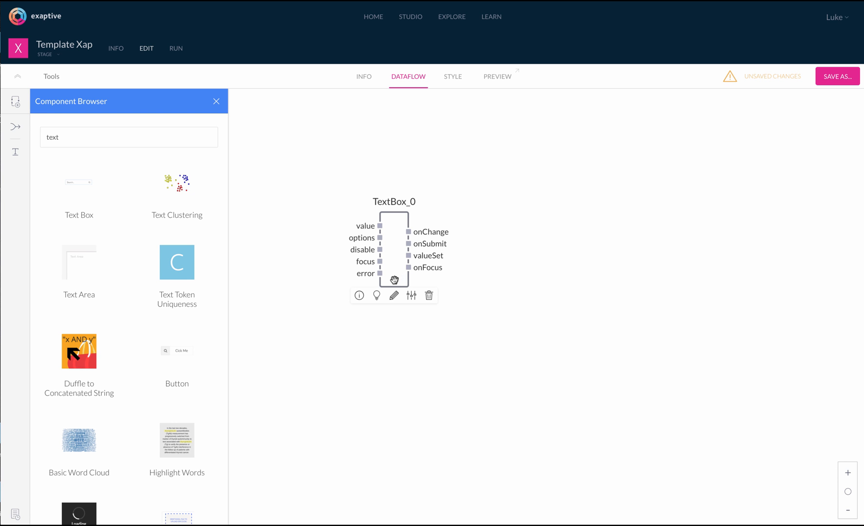
Read the Text Box component's documentation, covering its examples, inputs, outputs and recommended components, and close it
click(362, 296)
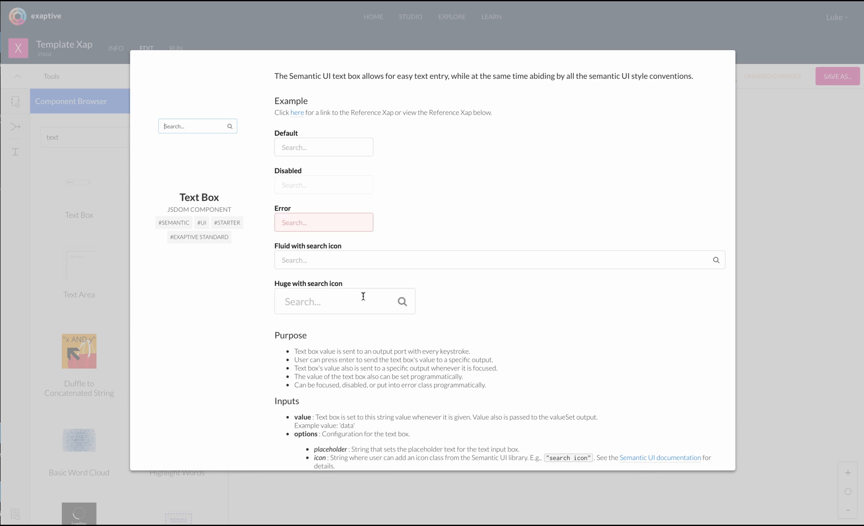
scroll(363, 296, down, 4)
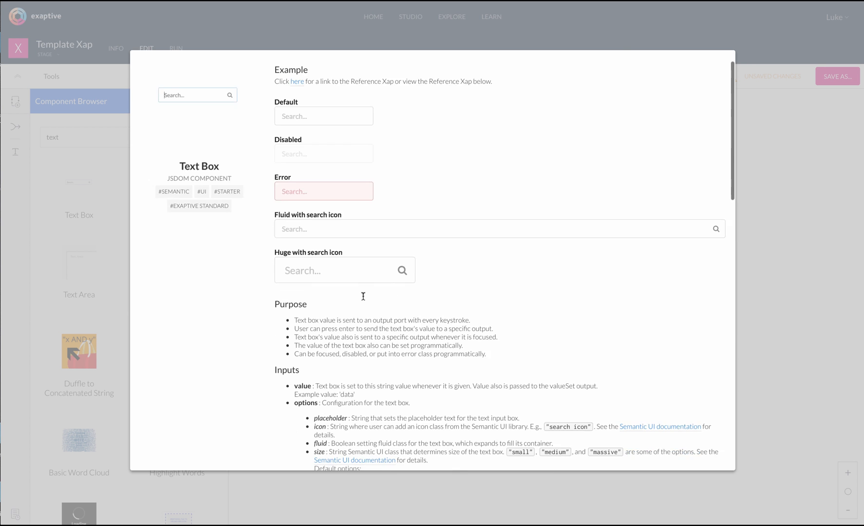
scroll(363, 296, down, 1)
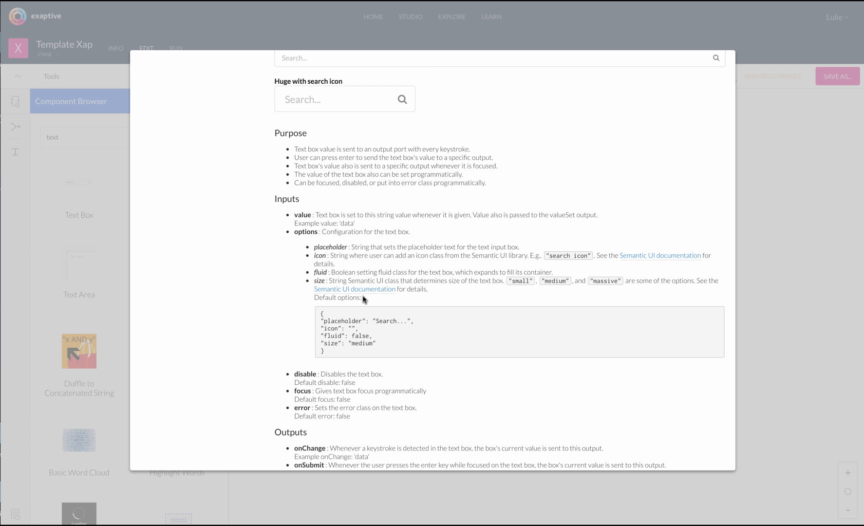
scroll(363, 298, down, 3)
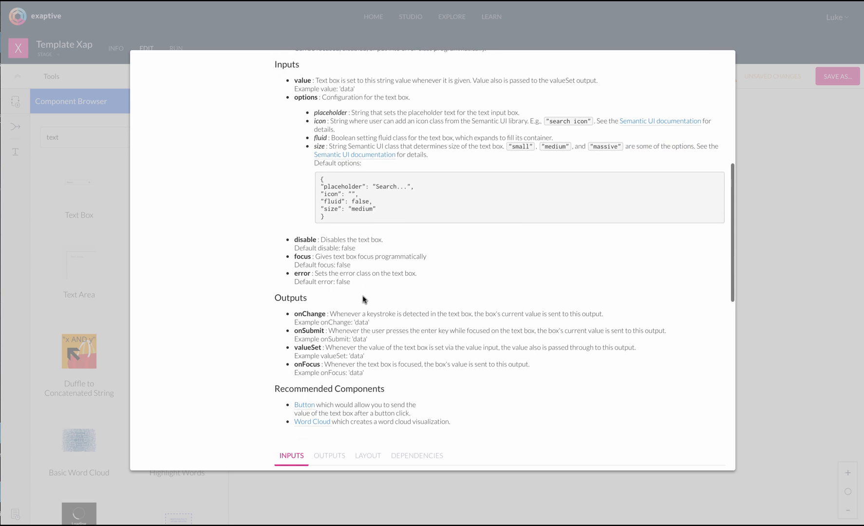
click(777, 280)
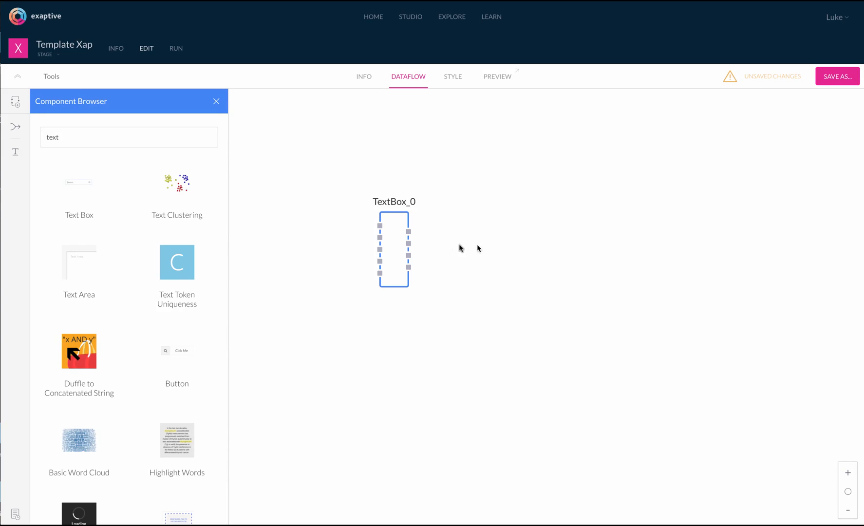
Search the components for "text" again and place a second Text Box below and to the right of the first
mouse_move(401, 232)
double_click(107, 136)
text(text)
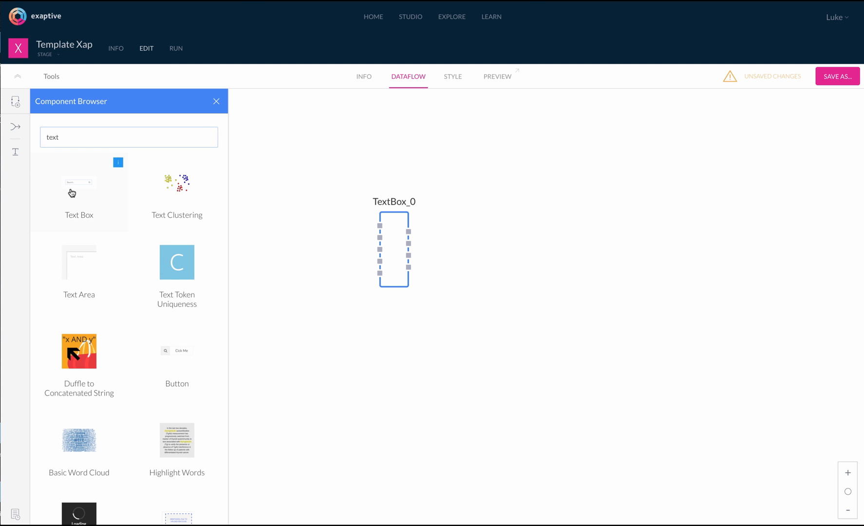
drag(73, 190, 530, 283)
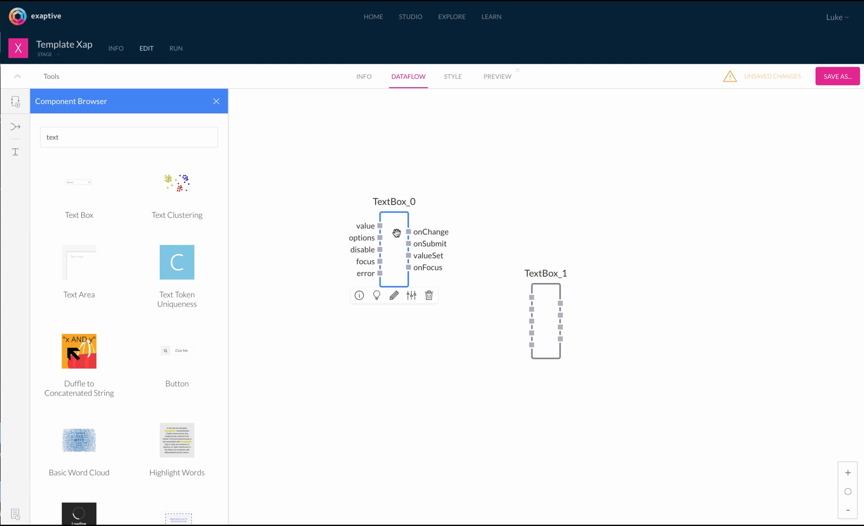
Connect the first text box's onChange output to the second text box's value input, repositioning both components around the link
drag(397, 232, 336, 215)
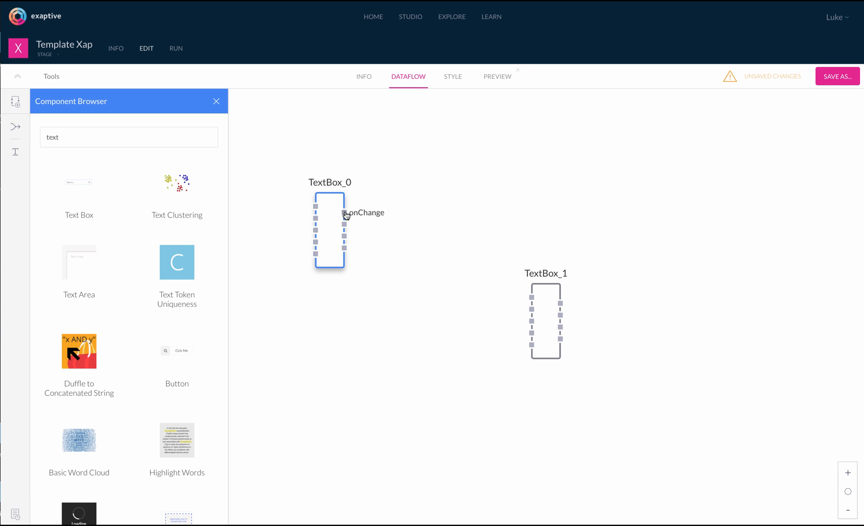
drag(345, 213, 562, 267)
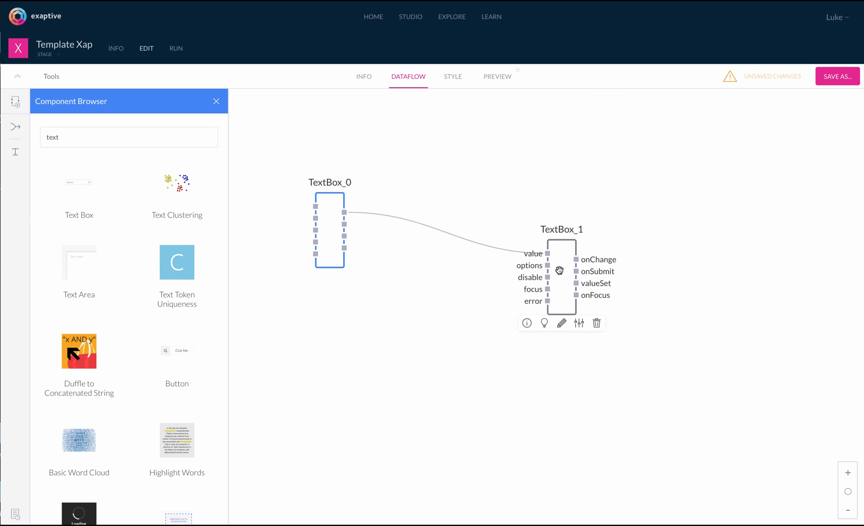
drag(330, 209, 328, 197)
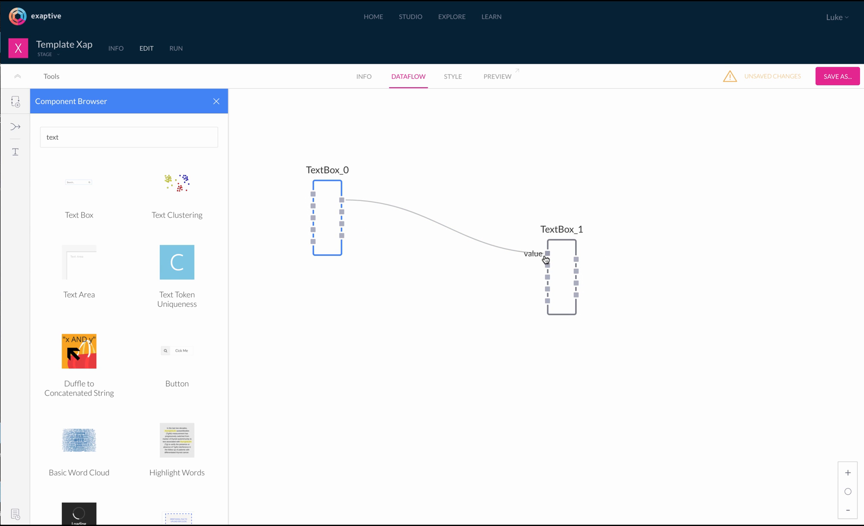
Expand TextBox_1 to examine its inputs and outputs, and collapse it again
mouse_move(557, 257)
double_click(549, 269)
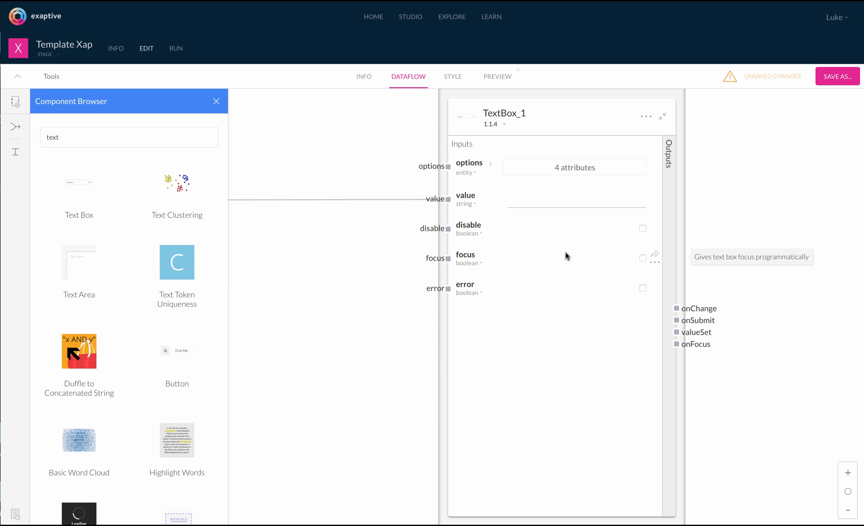
click(670, 253)
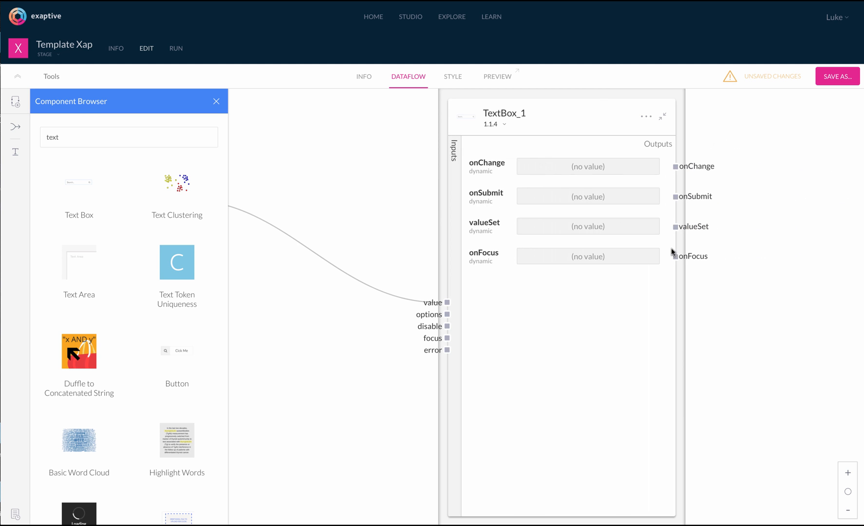
click(458, 251)
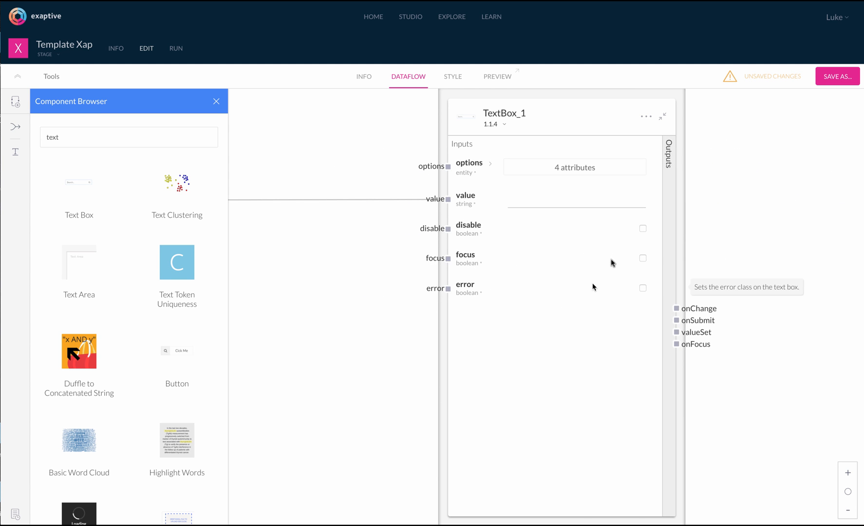
click(662, 126)
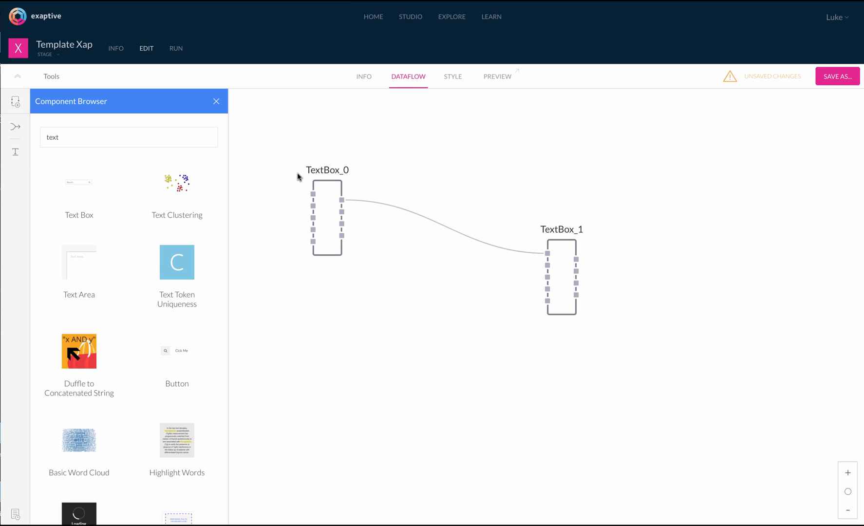
Close the component browser, add a data merge gate below the link between the text boxes, and expand it
click(216, 102)
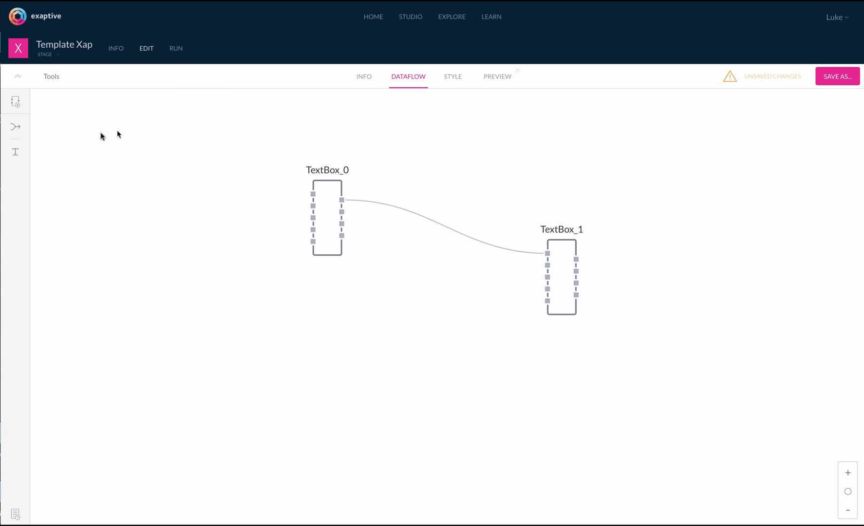
drag(16, 132, 425, 320)
drag(425, 321, 424, 322)
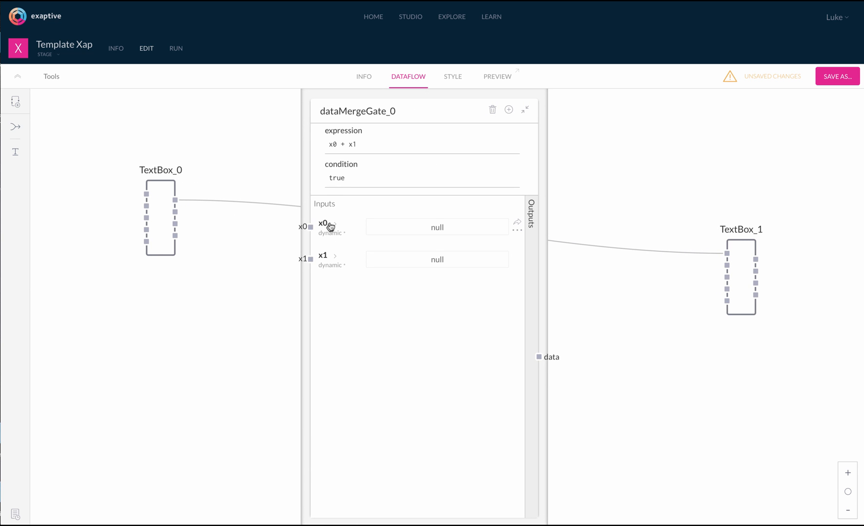
Rename the merge gate's x1 input to "test"
click(324, 258)
key(BackSpace)
key(BackSpace)
text(test)
key(Return)
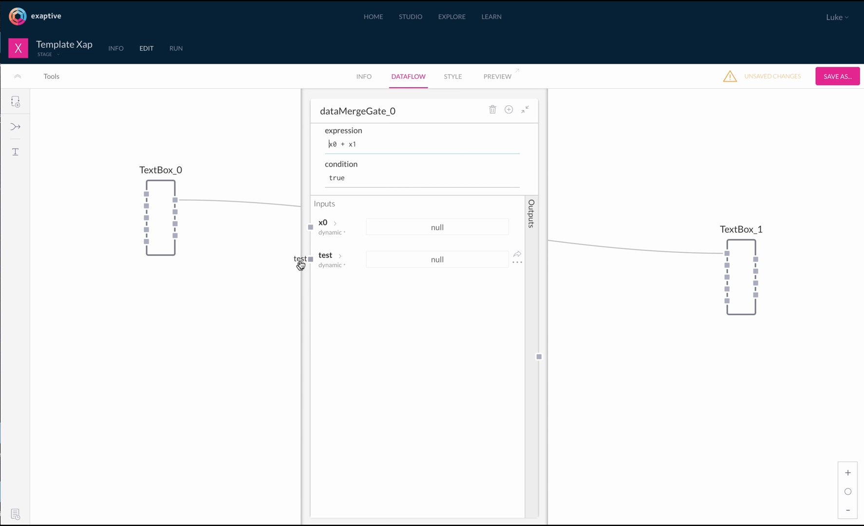
Set the merge gate's expression to "x0 + test", check the x0 input's reset settings, and collapse the gate
click(360, 144)
key(BackSpace)
text(test)
click(529, 135)
click(405, 231)
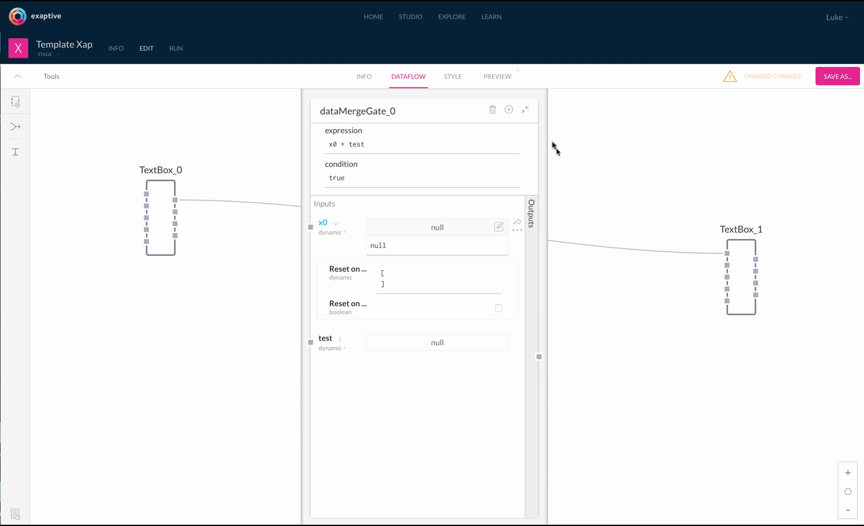
click(525, 109)
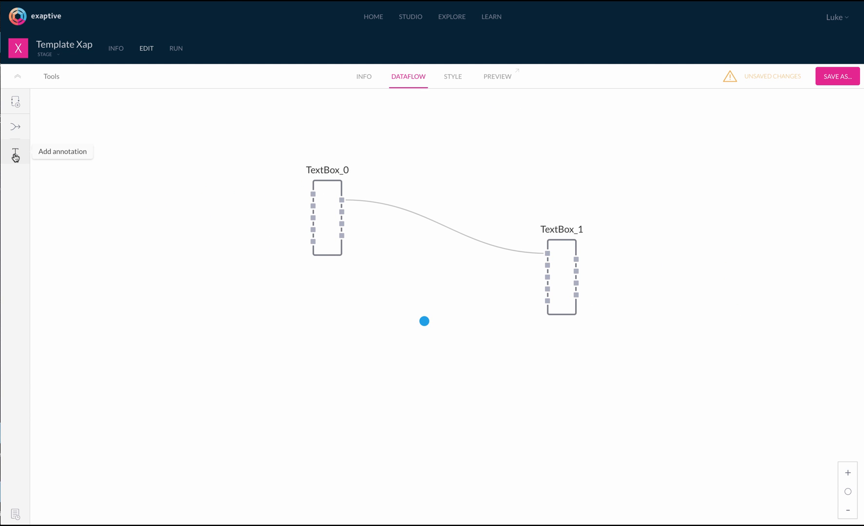
Add an annotation above the link between the text boxes reading "These are my text boxes."
mouse_move(15, 156)
mouse_down()
mouse_move(474, 214)
mouse_move(450, 195)
mouse_move(437, 158)
mouse_move(436, 169)
mouse_up()
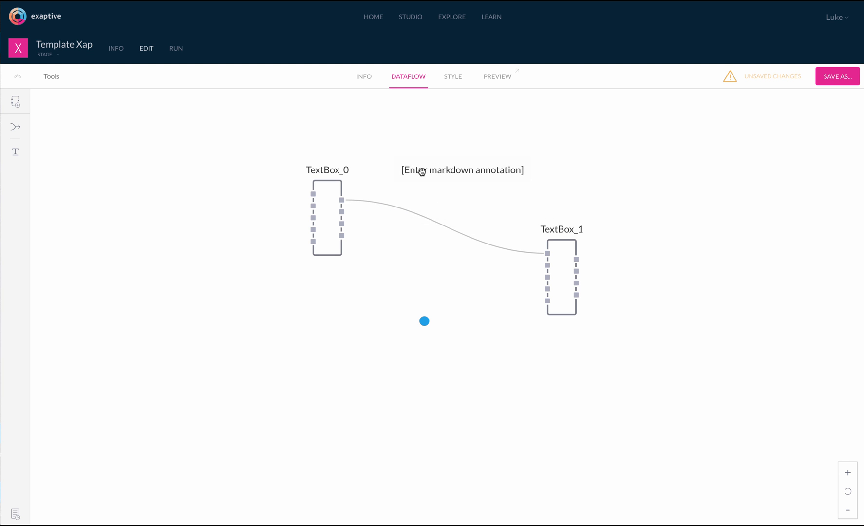
double_click(421, 170)
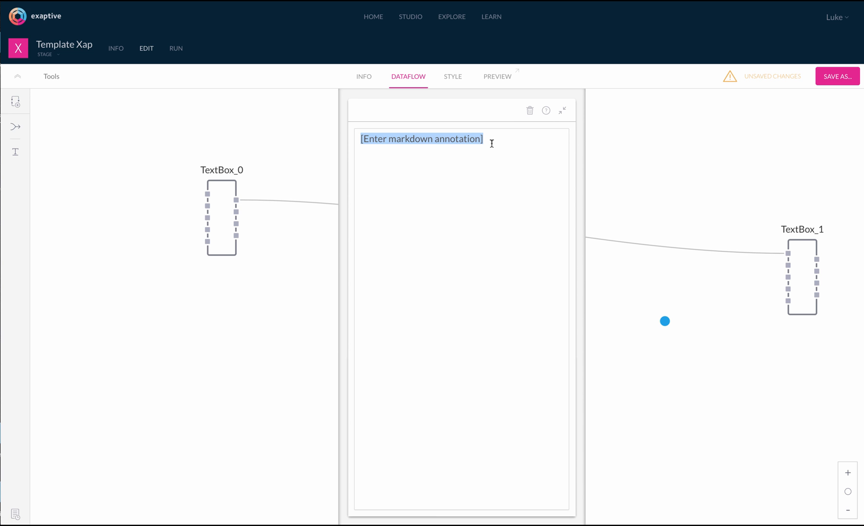
text(T)
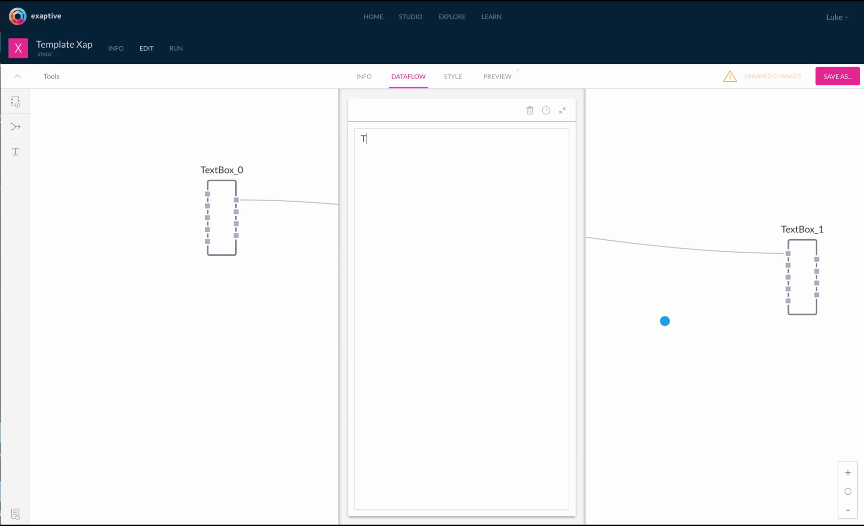
text(hese are my text boxes.)
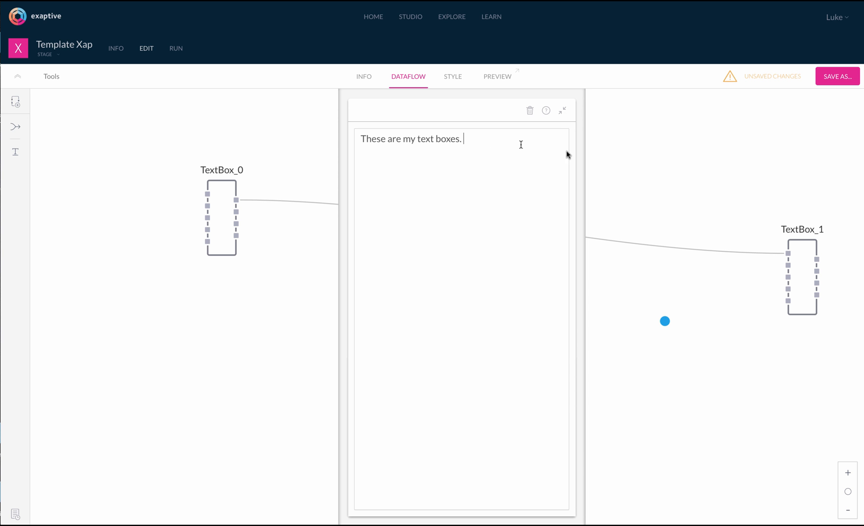
click(685, 160)
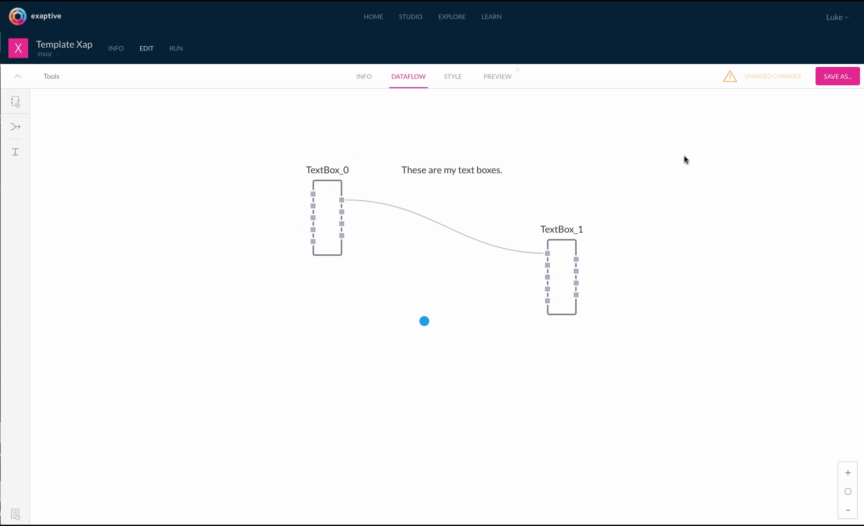
Move the two connected text boxes slightly closer together beneath the annotation
mouse_move(330, 212)
drag(330, 212, 348, 223)
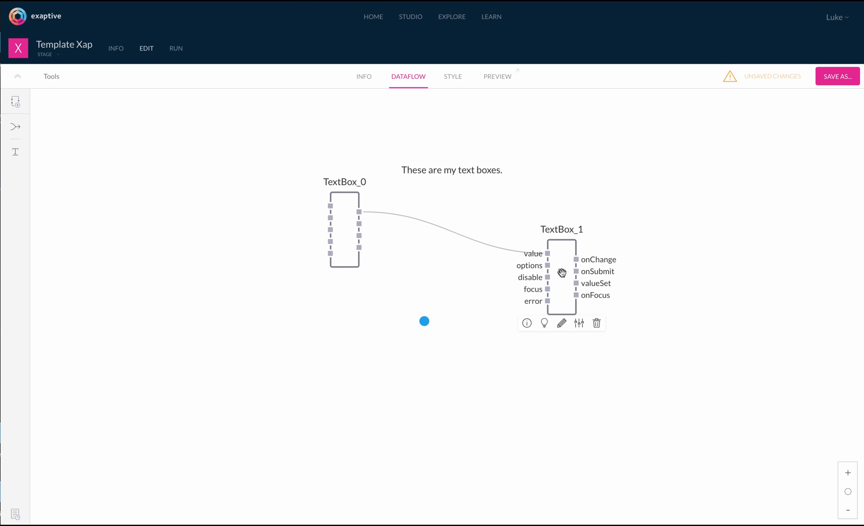
drag(566, 276, 555, 267)
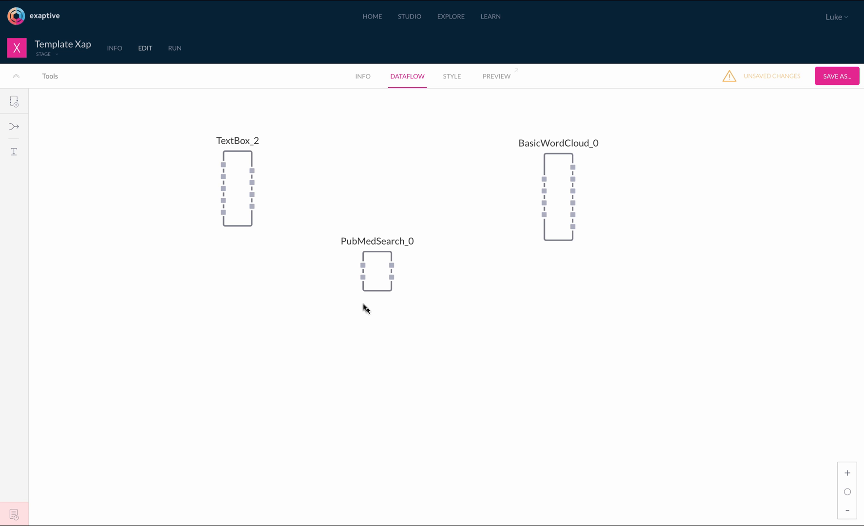
Expand TextBox_2 and its options input to examine the placeholder, icon, fluid, size and merge logic attributes
double_click(237, 169)
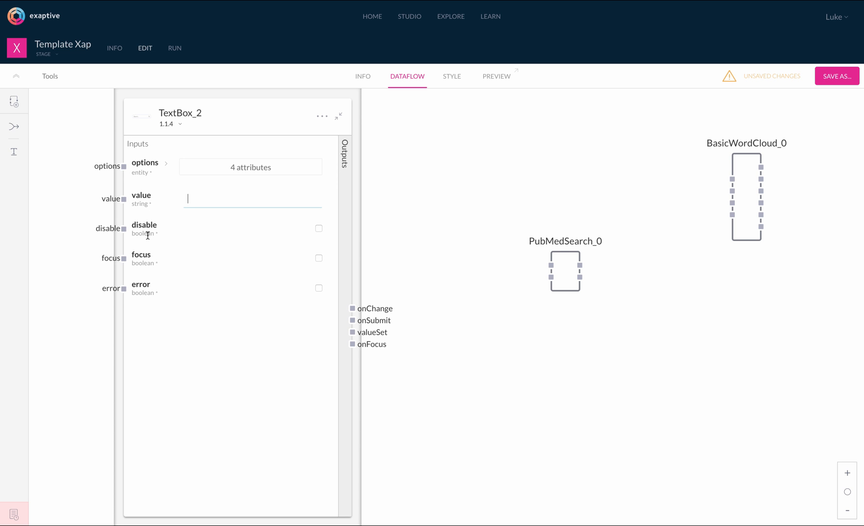
click(167, 164)
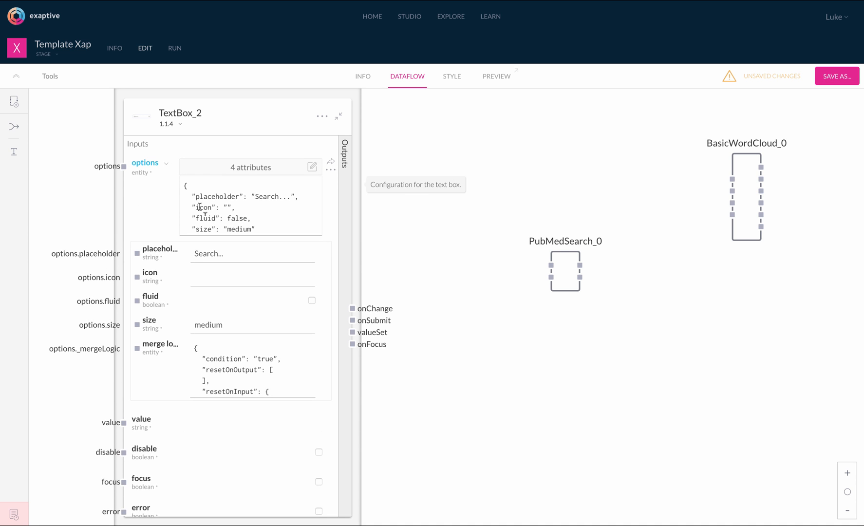
scroll(210, 209, down, 1)
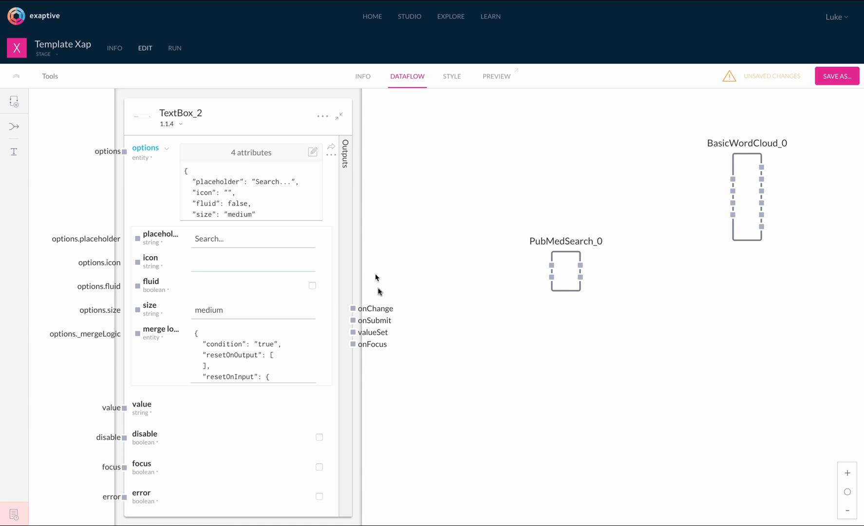
Expand PubMedSearch_0 and its query input, and connect TextBox_2's onSubmit output to query.text
click(565, 264)
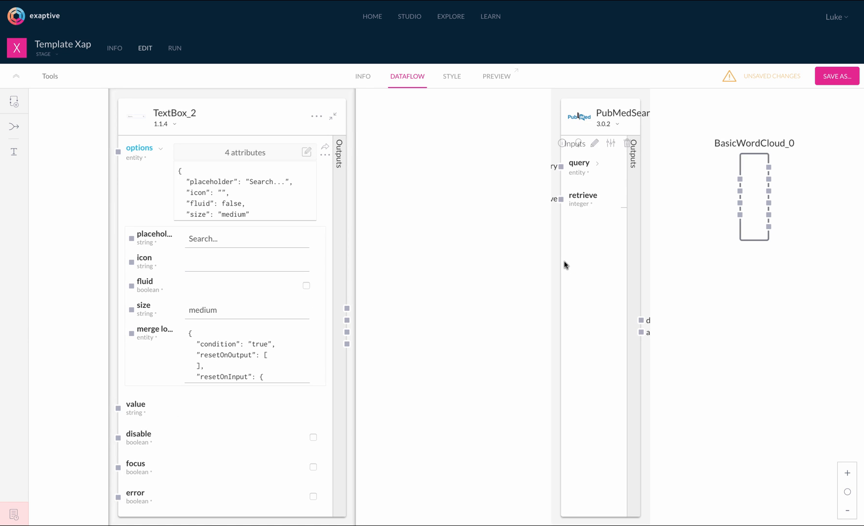
click(486, 166)
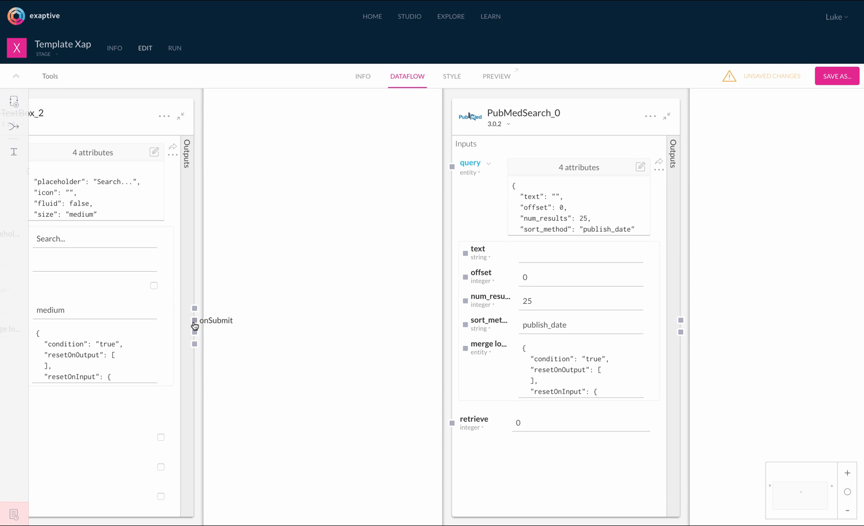
drag(194, 323, 465, 255)
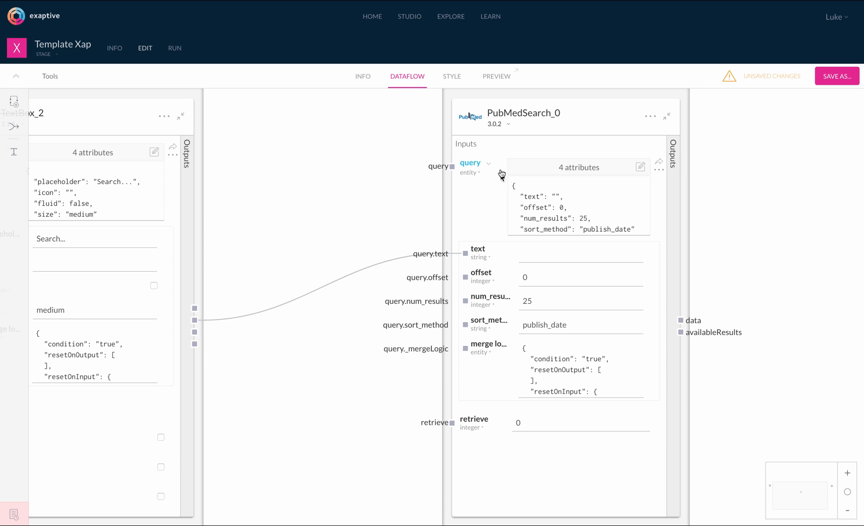
Set the text property of PubMedSearch_0's query to "cancer" and send it
click(547, 199)
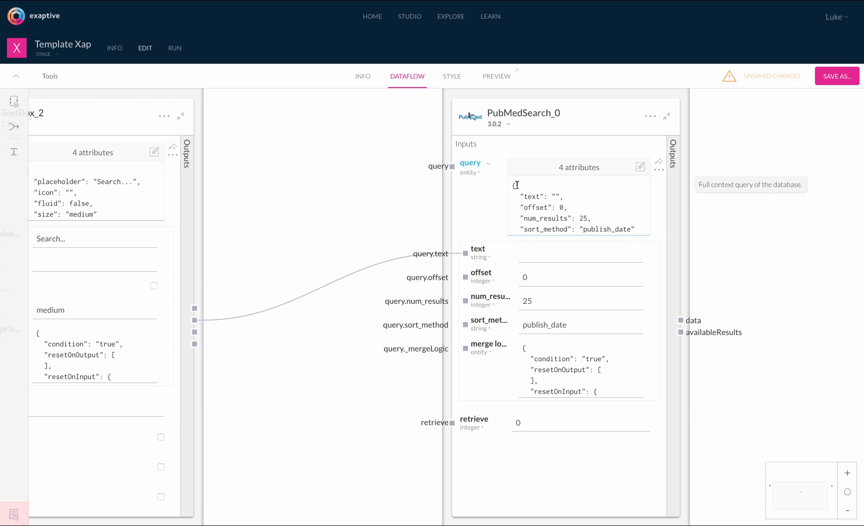
scroll(517, 186, down, 1)
scroll(517, 185, up, 1)
text(cancer)
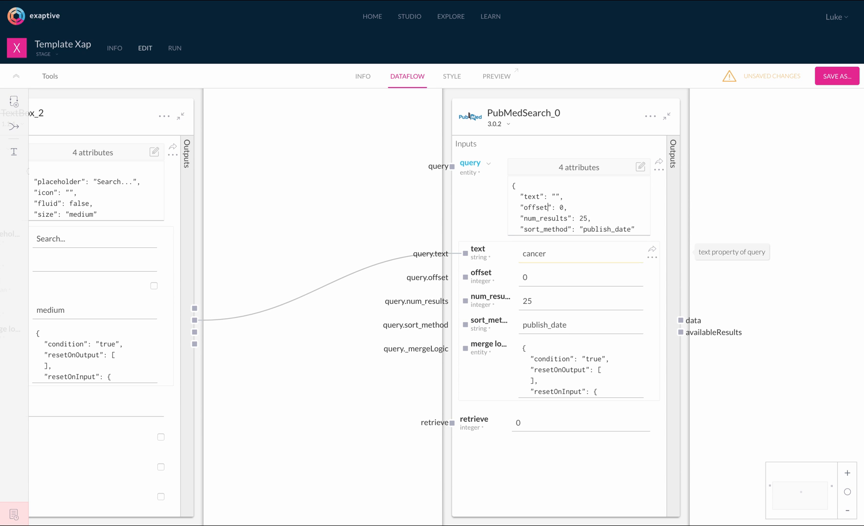
key(Return)
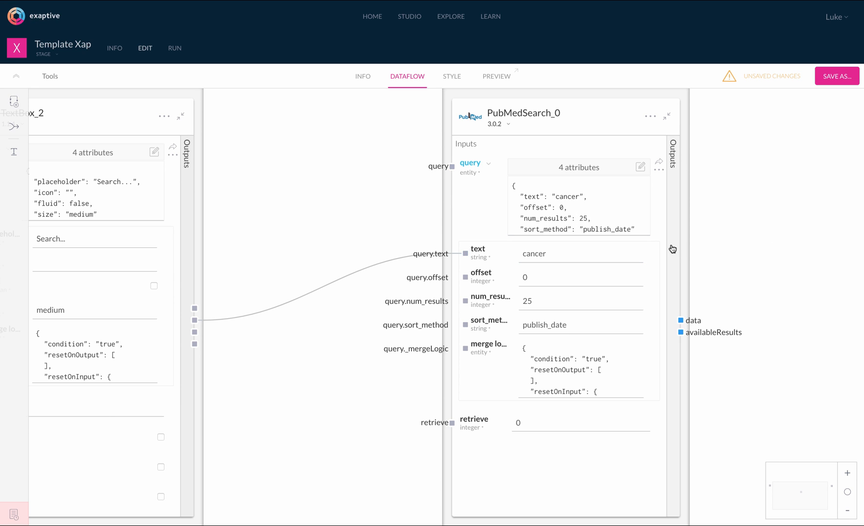
Examine the data output of PubMedSearch_0, and collapse the expanded components
click(673, 248)
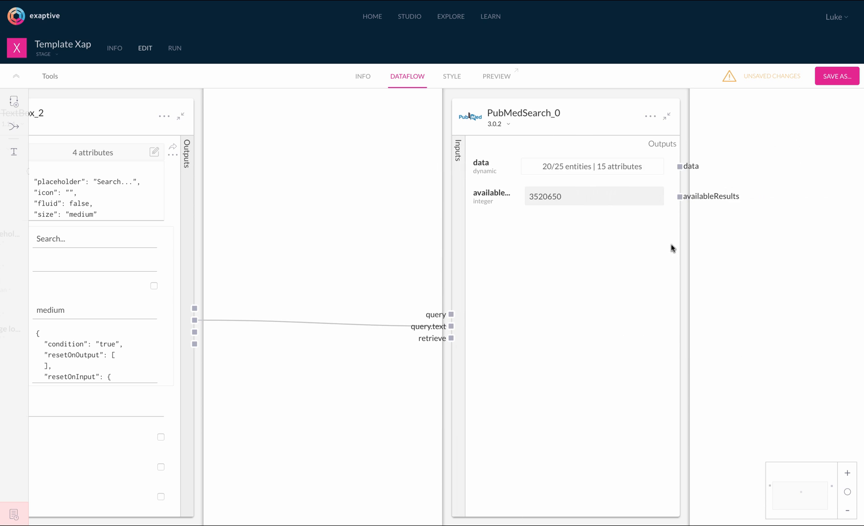
click(592, 168)
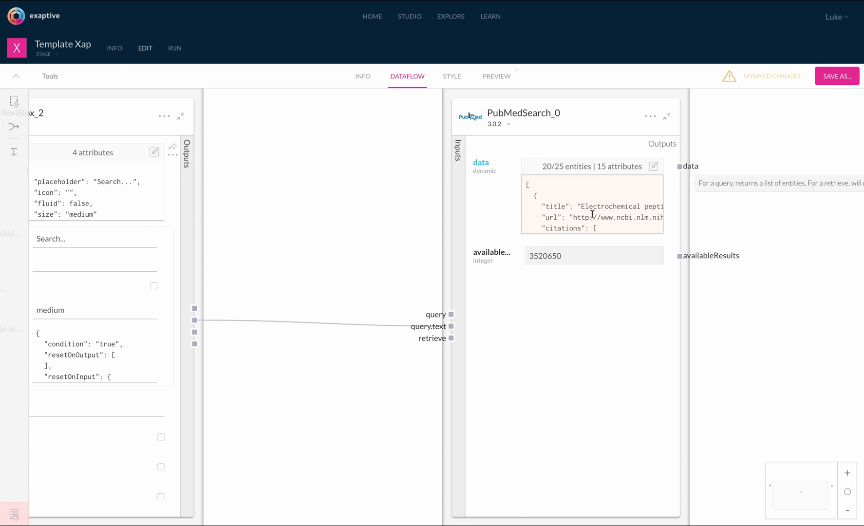
scroll(337, 258, right, 3)
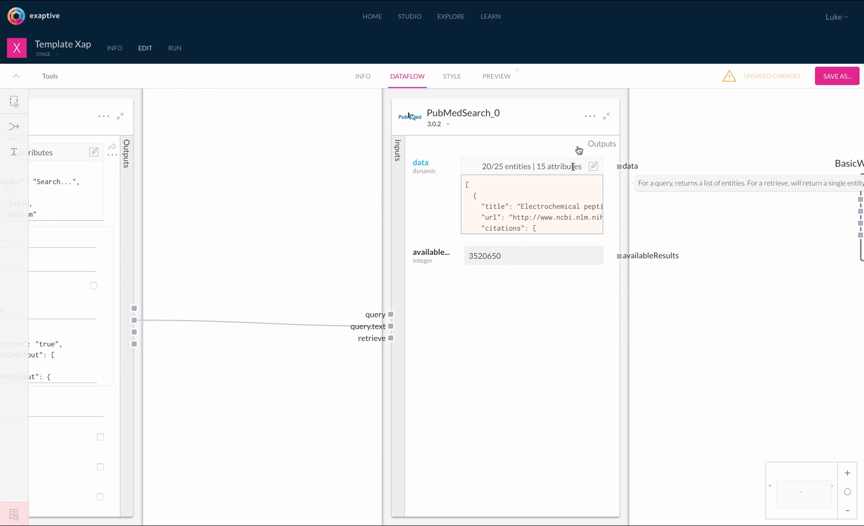
click(629, 146)
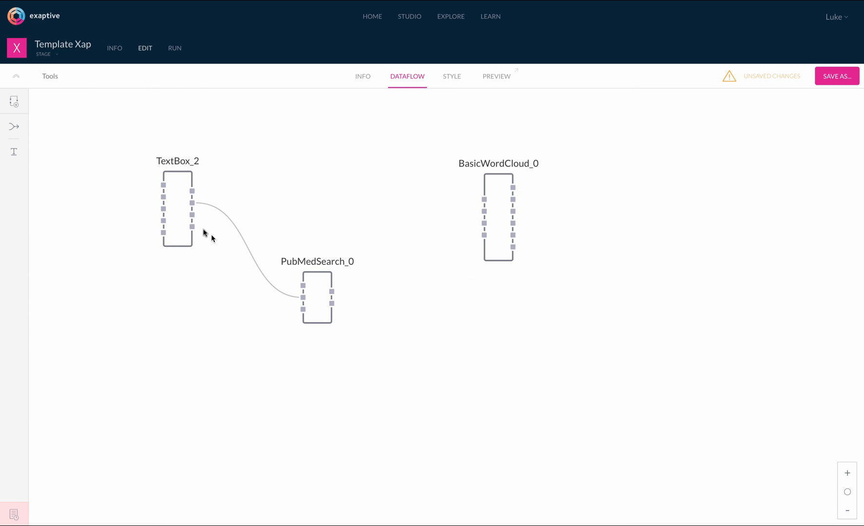
Align PubMedSearch_0 and BasicWordCloud_0 in a row, and connect the search's data output to the expanded word cloud's data input
mouse_move(317, 277)
drag(322, 285, 322, 261)
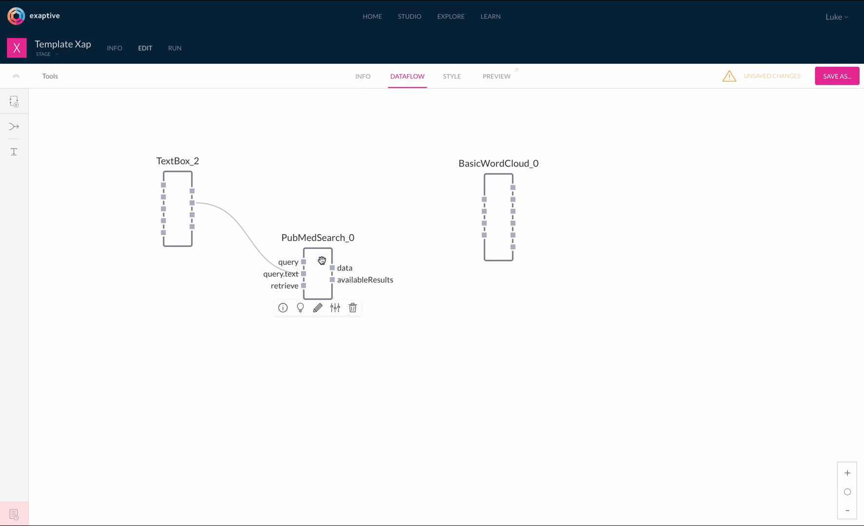
drag(494, 218, 487, 264)
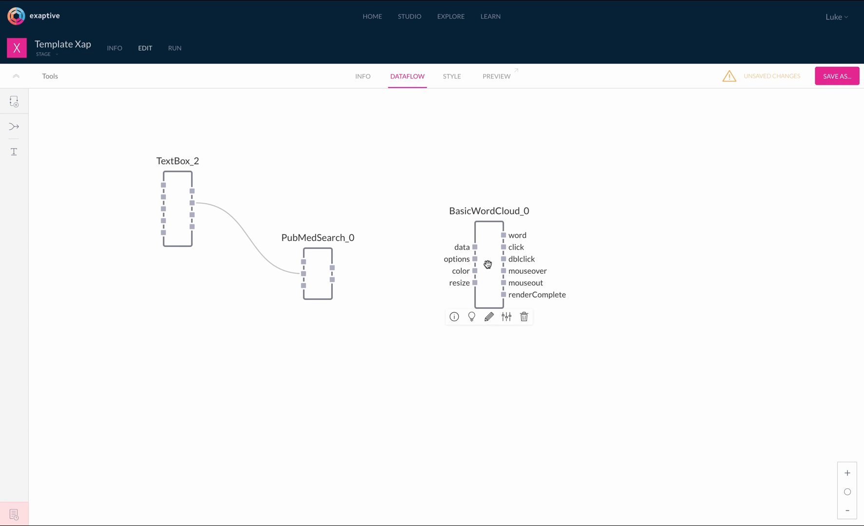
double_click(476, 250)
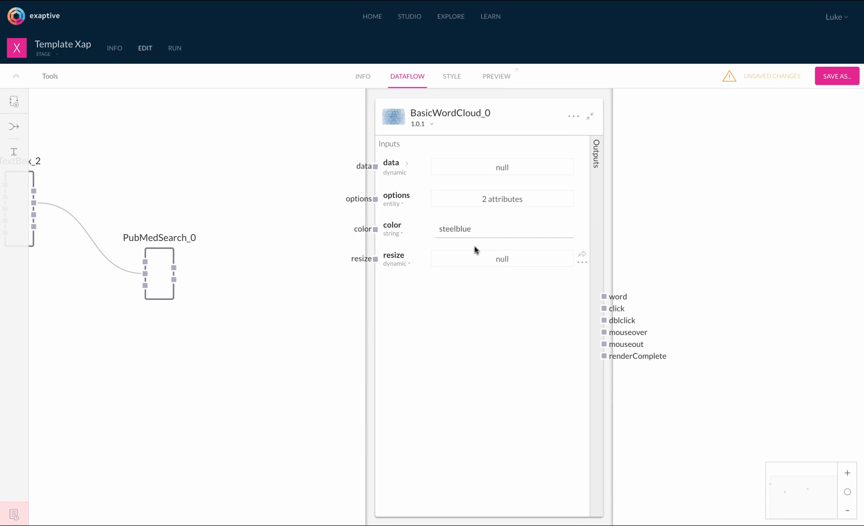
drag(174, 268, 375, 166)
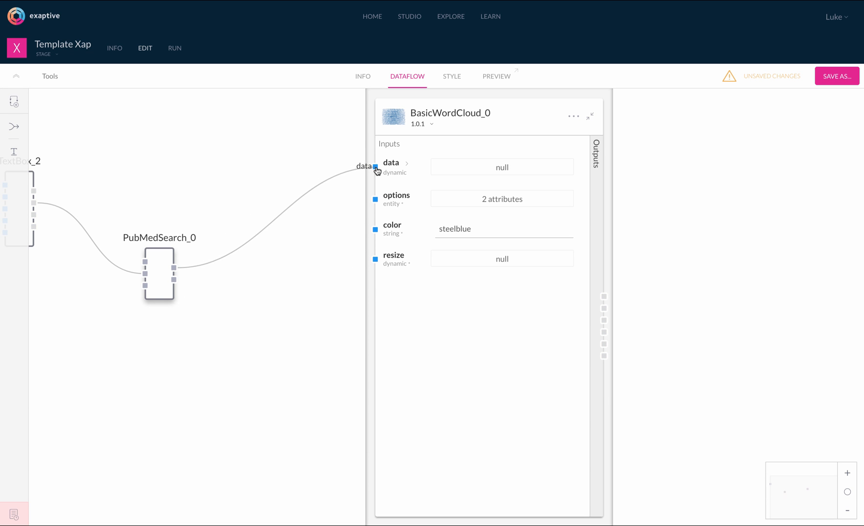
Expand the word cloud's data input and examine the full incoming entity for its pmid and abstract attributes
click(406, 167)
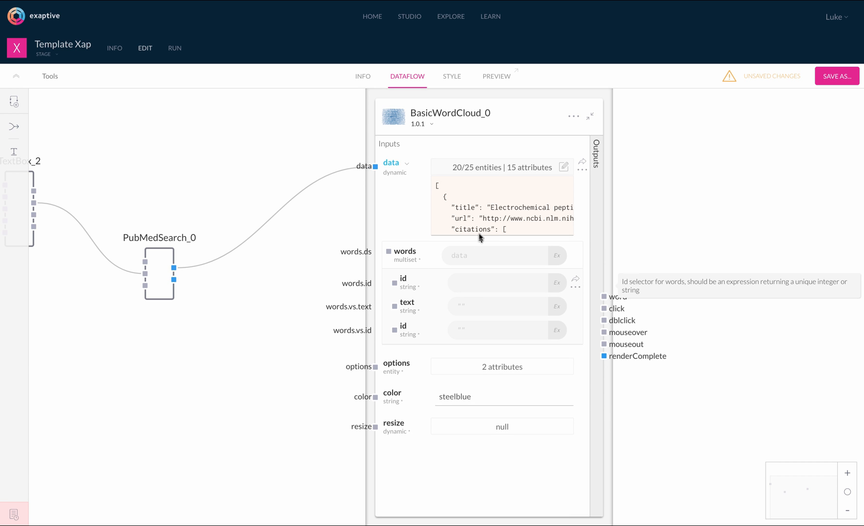
scroll(483, 216, down, 5)
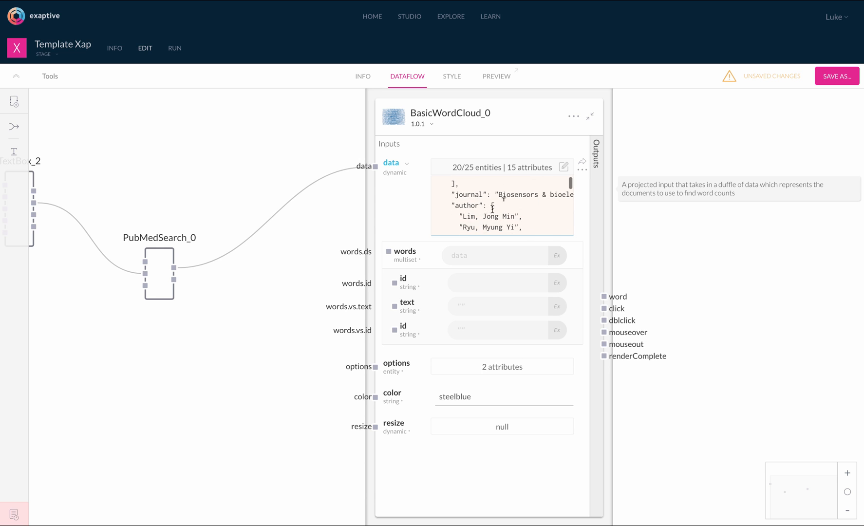
click(563, 168)
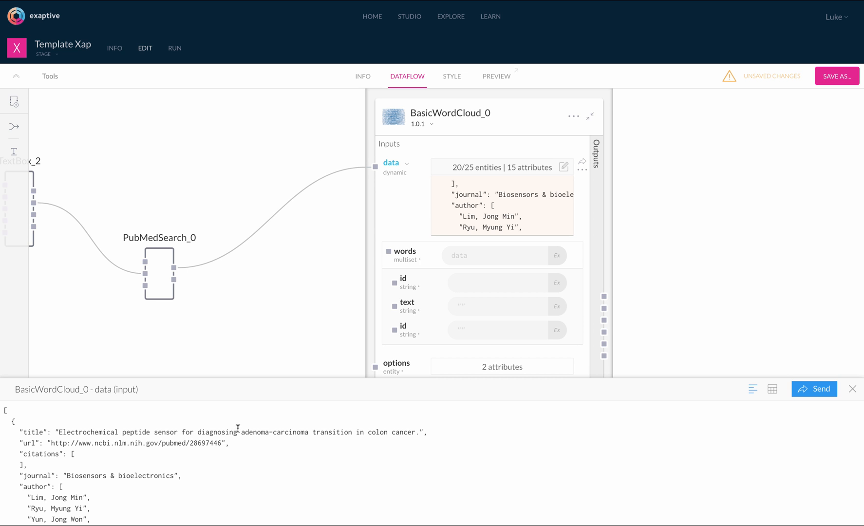
scroll(238, 429, down, 3)
scroll(237, 429, up, 2)
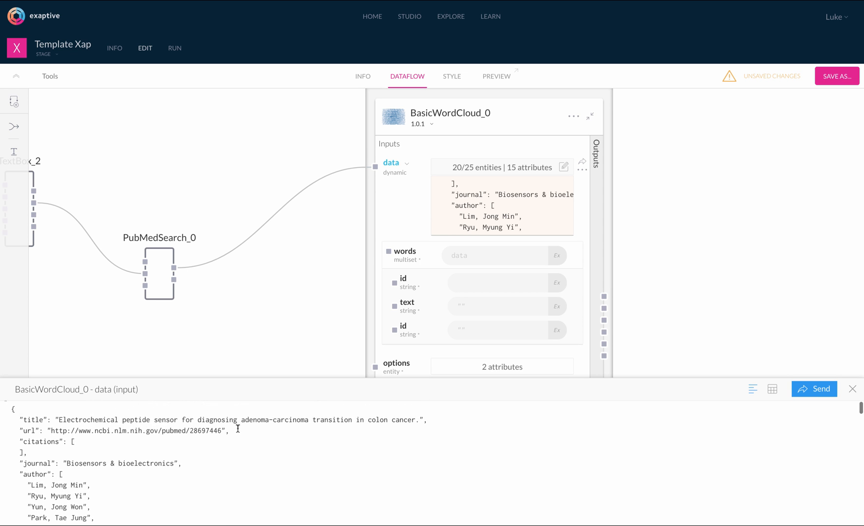
scroll(237, 428, down, 6)
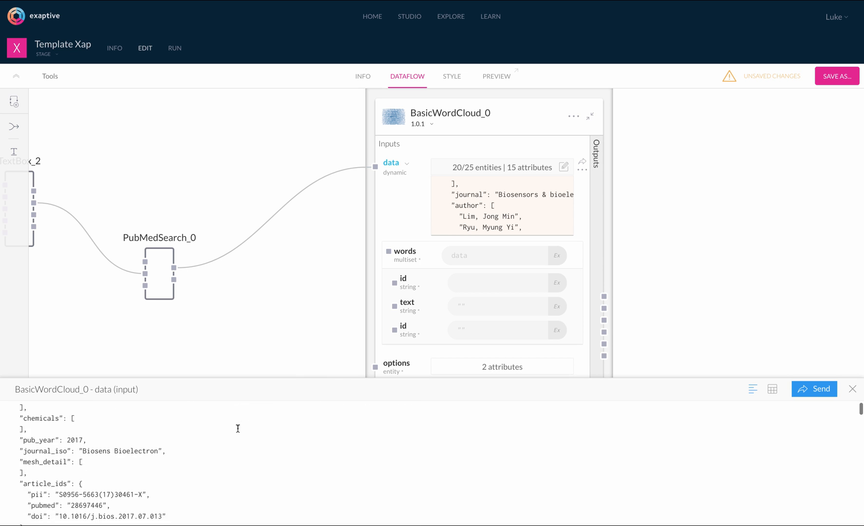
scroll(238, 429, down, 3)
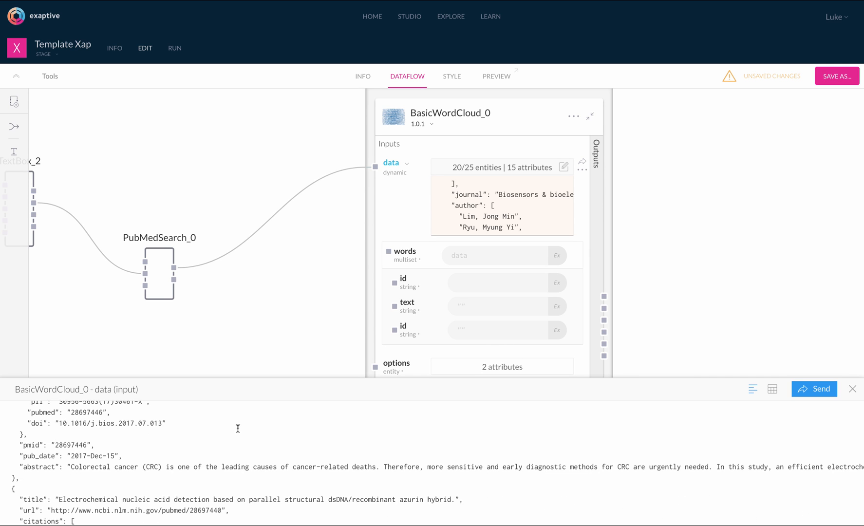
double_click(37, 467)
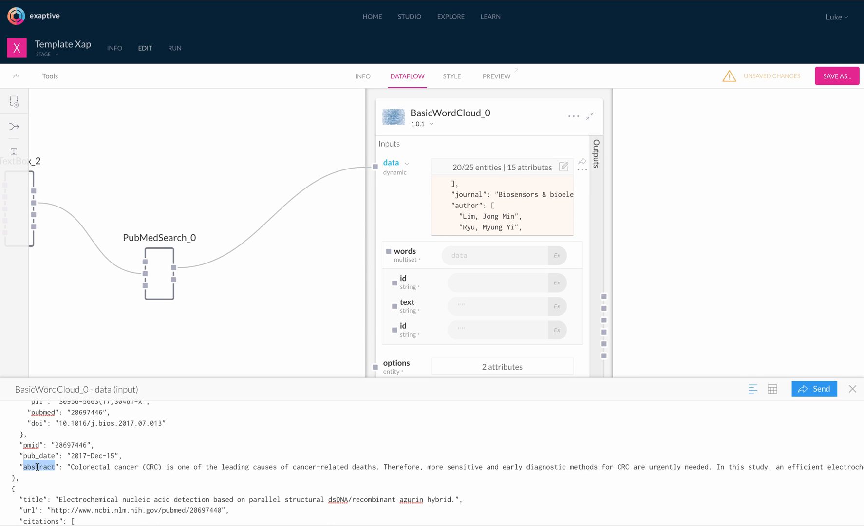
Map the word cloud's words selectors: id to pmid, text to abstract, and the second id to pmid
click(504, 287)
text(pmid)
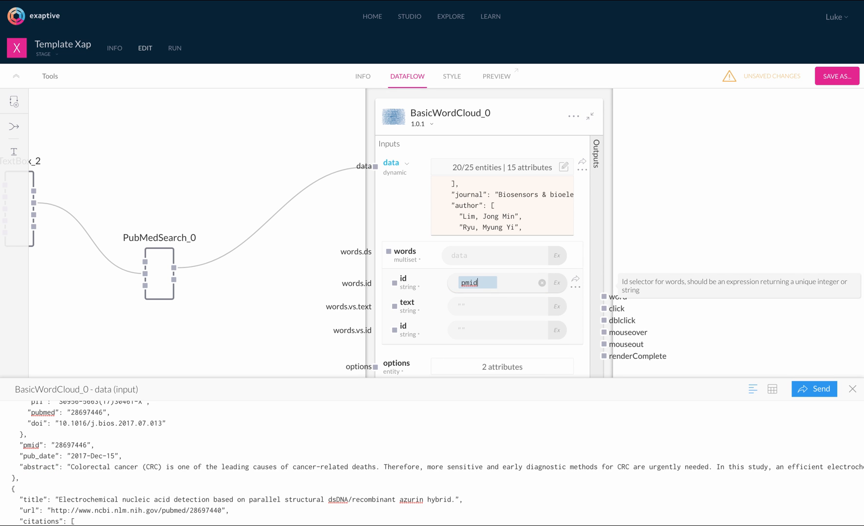
click(479, 306)
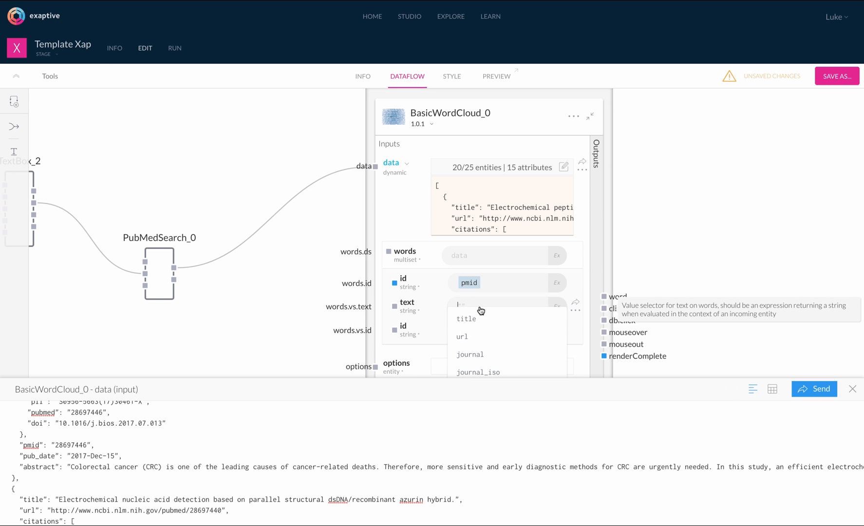
text(abst)
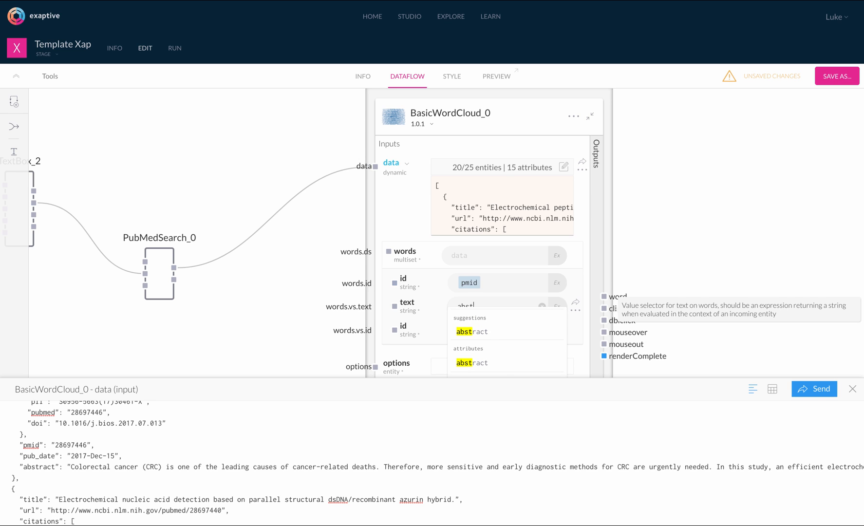
click(491, 338)
click(490, 330)
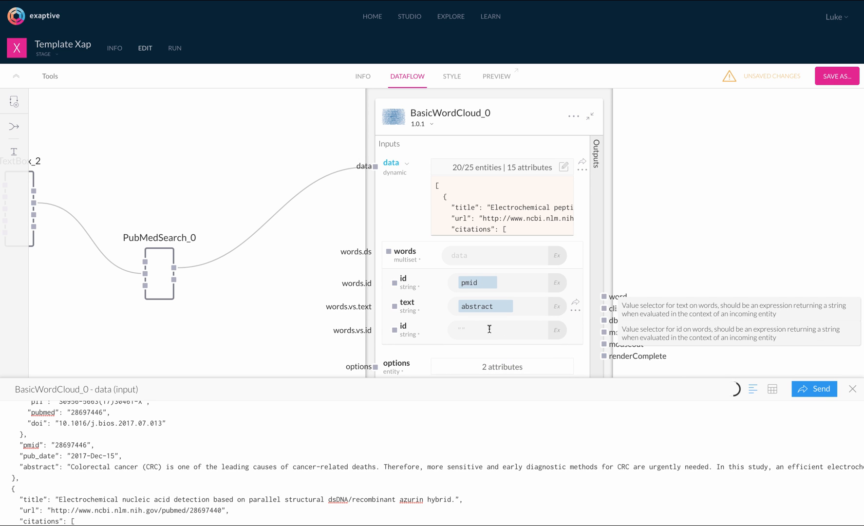
text(pmid)
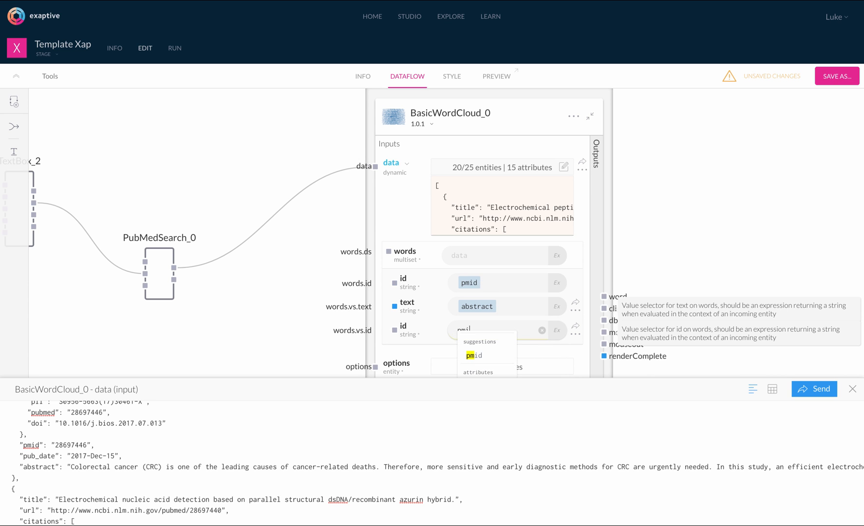
key(Return)
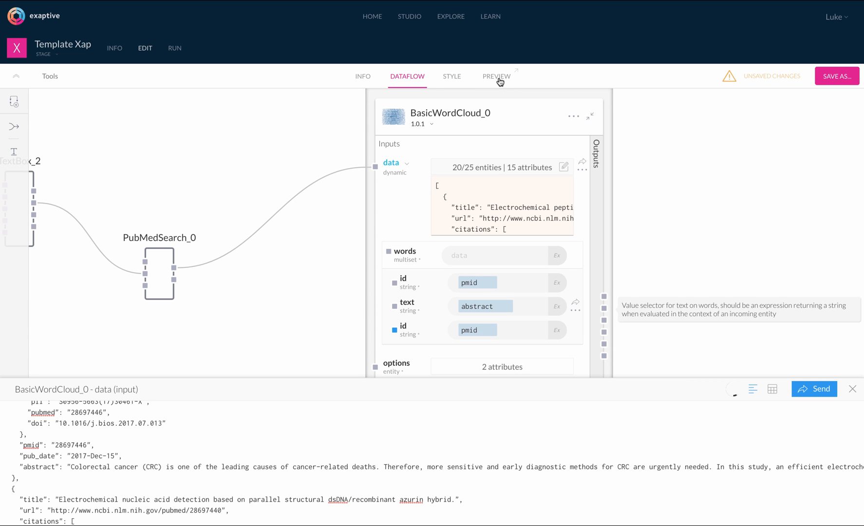
Preview the word cloud with the data viewer closed, and search for "kidney failure" in the text box
click(499, 81)
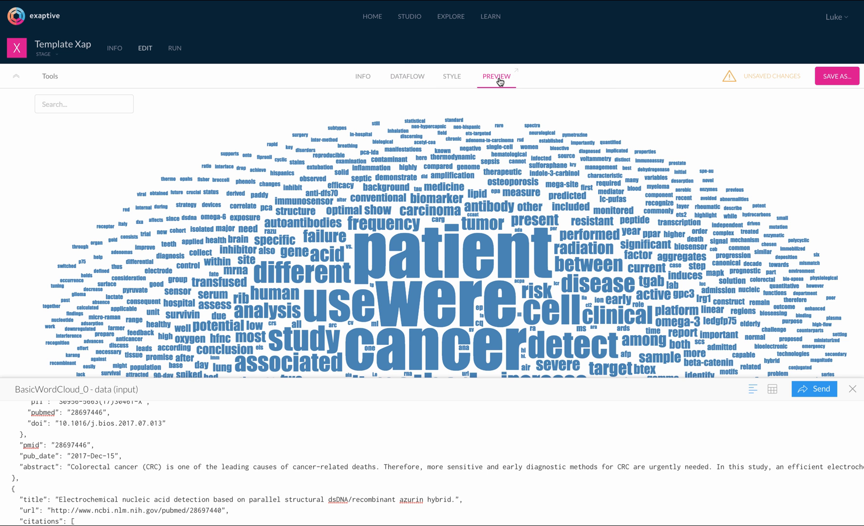
click(853, 389)
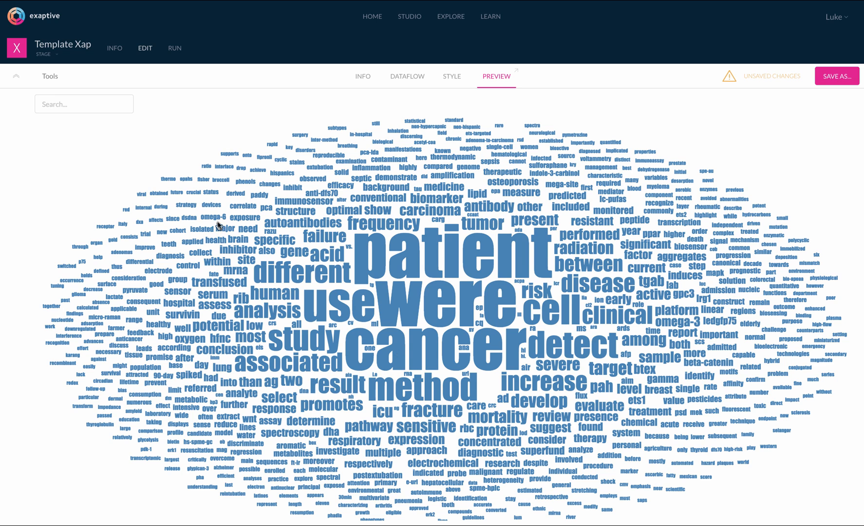
click(91, 104)
text(kidney failut)
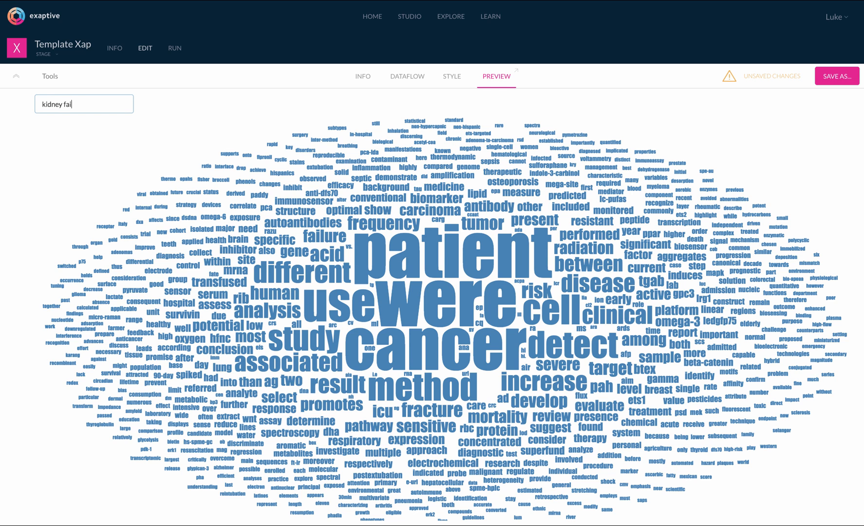
key(Return)
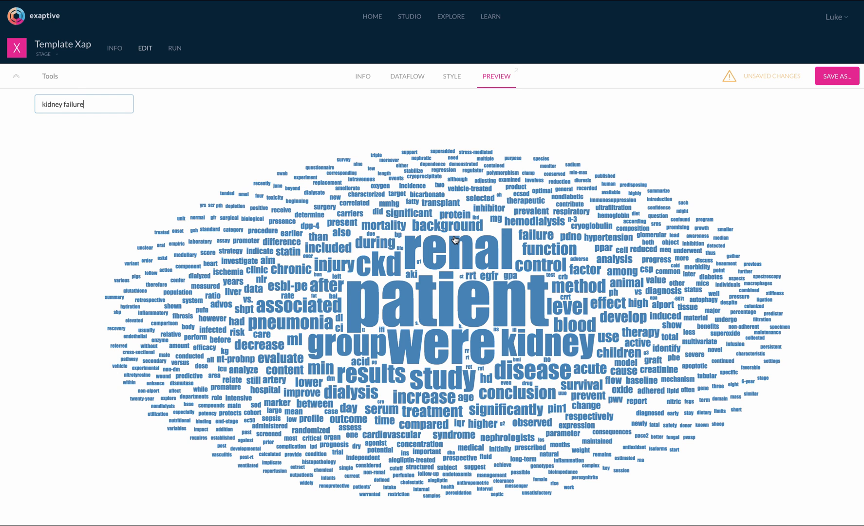
Change the word cloud's text selector from abstract to title in the dataflow, and preview the updated cloud
click(408, 82)
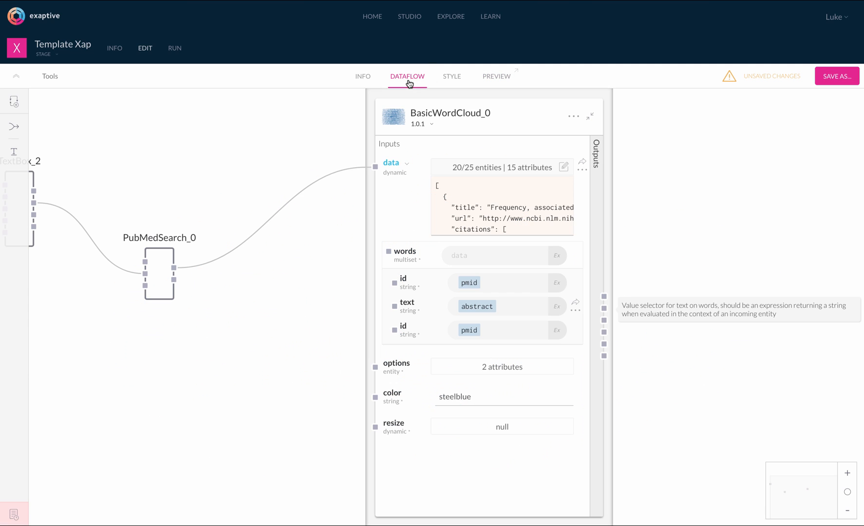
click(494, 304)
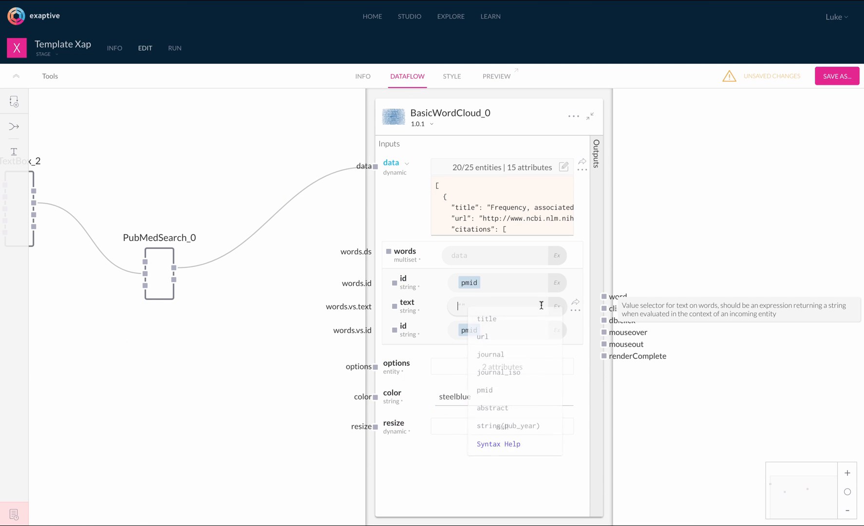
click(486, 301)
text(title)
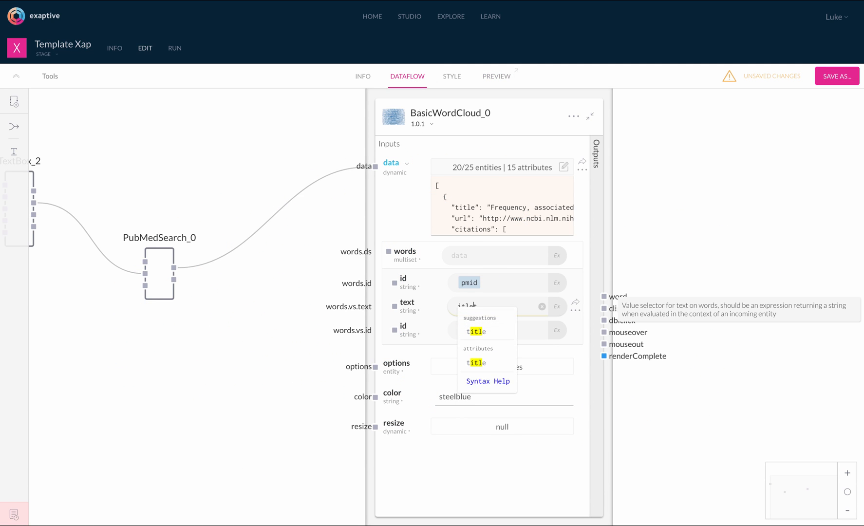
key(BackSpace)
key(BackSpace)
key(BackSpace)
key(BackSpace)
key(BackSpace)
text(t)
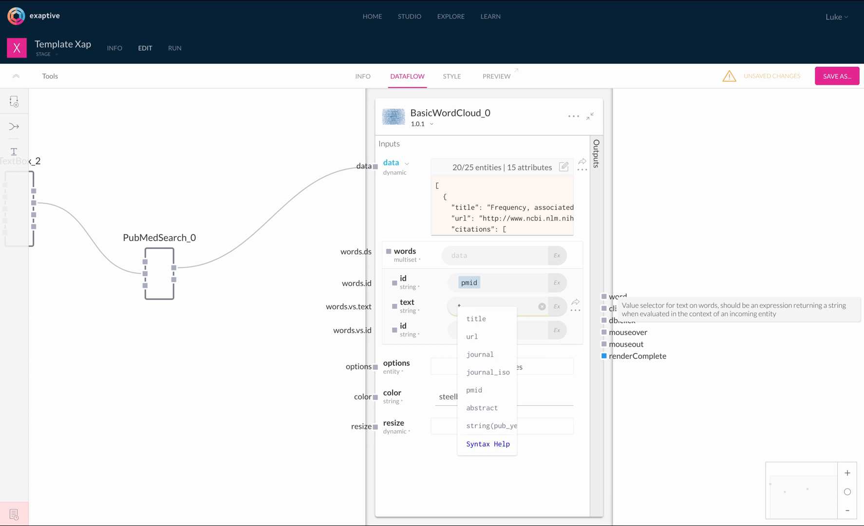
text(itle)
key(Return)
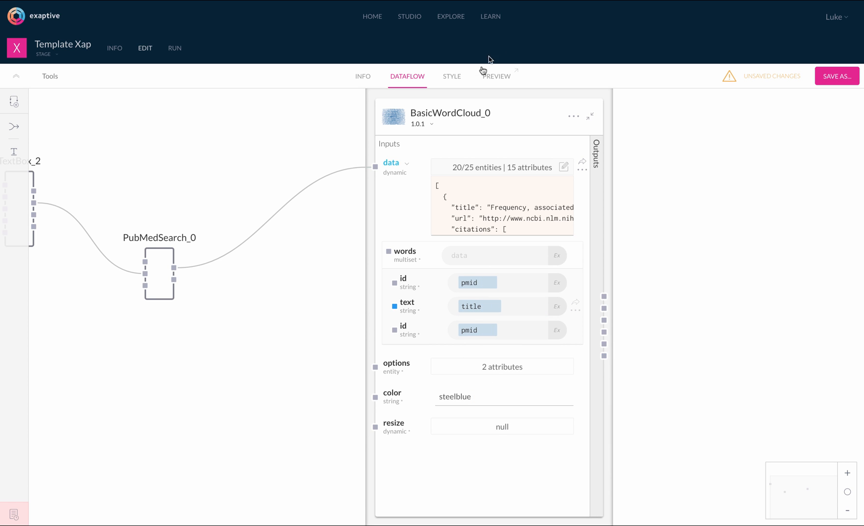
click(489, 80)
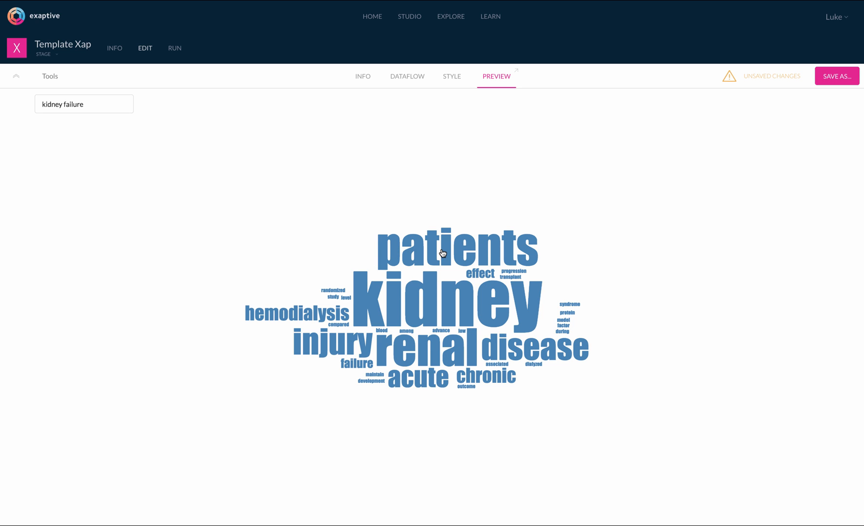
Collapse the expanded word cloud component in the dataflow, and save the work as a new xap named "PubMed Xap"
click(413, 79)
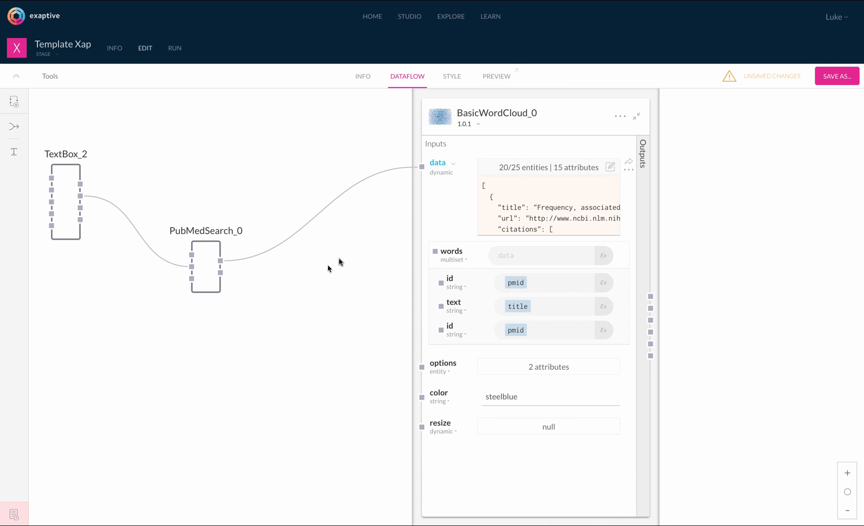
click(638, 118)
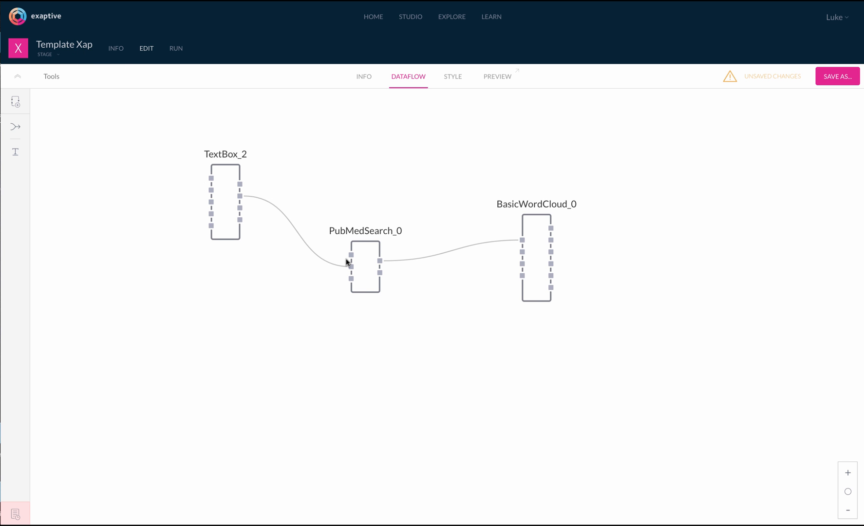
click(845, 80)
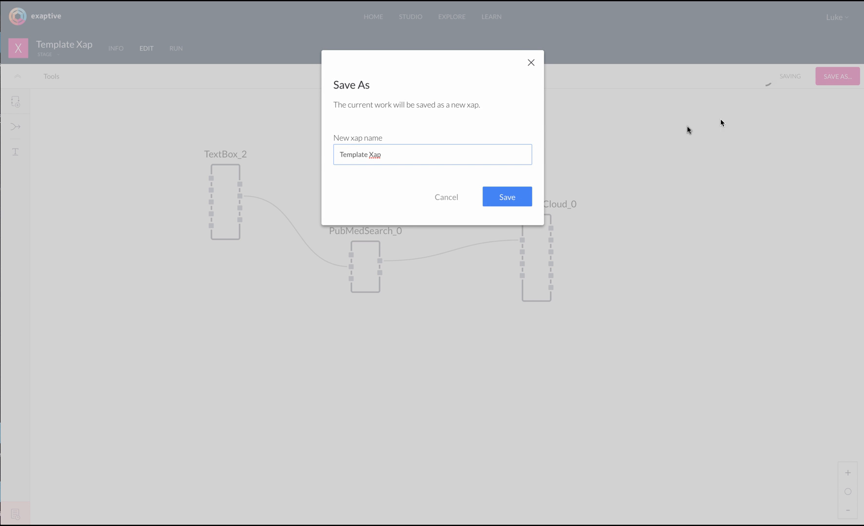
triple_click(419, 153)
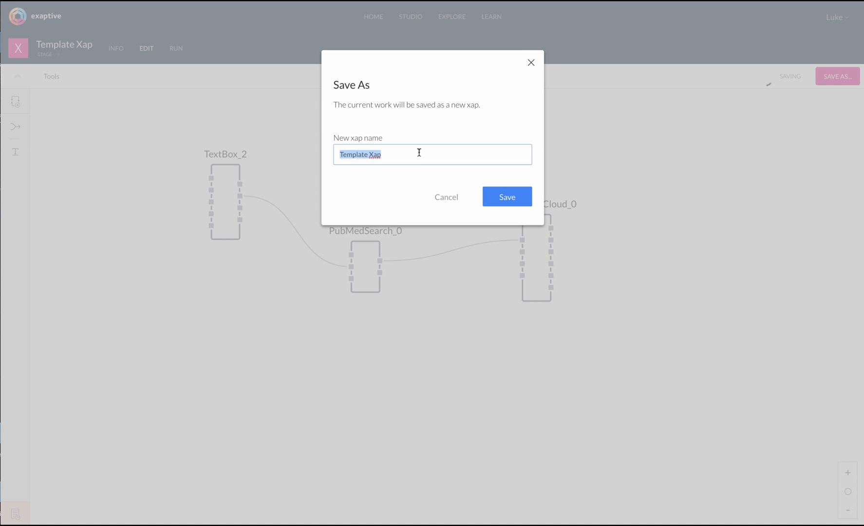
text(PubMed Xap)
click(494, 195)
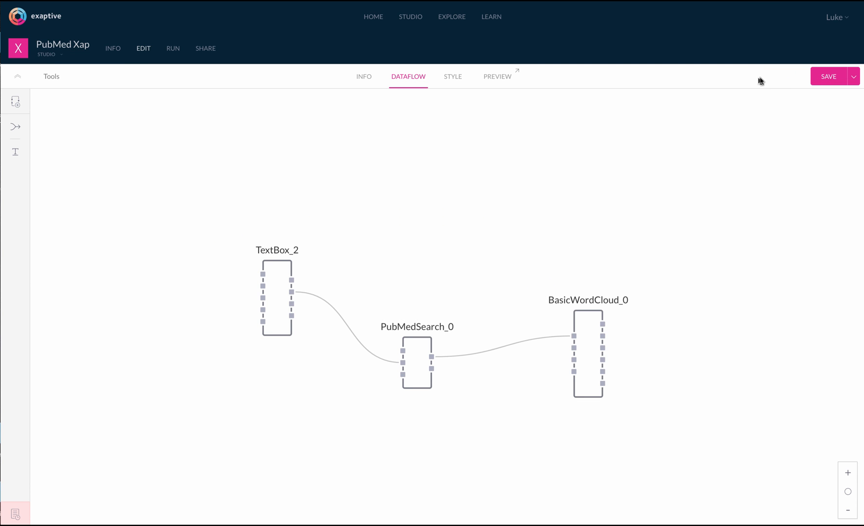
Preview the saved xap and search for "cancer" in its text box
click(497, 77)
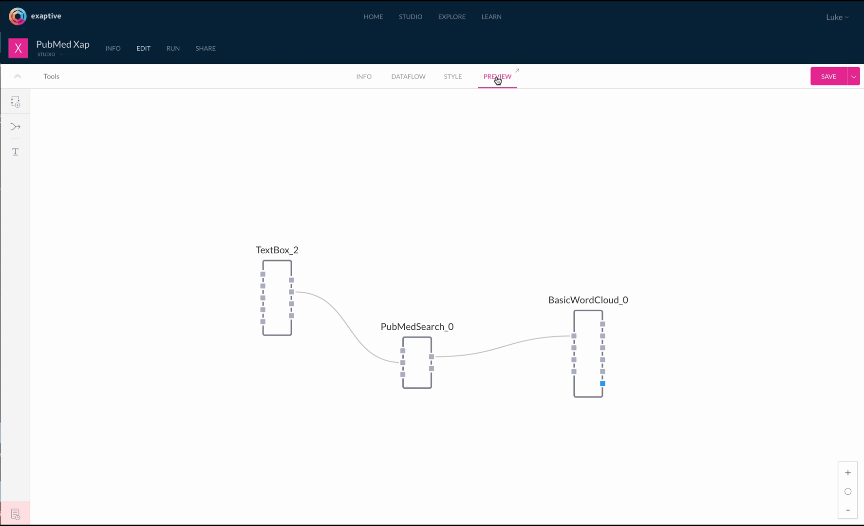
click(85, 105)
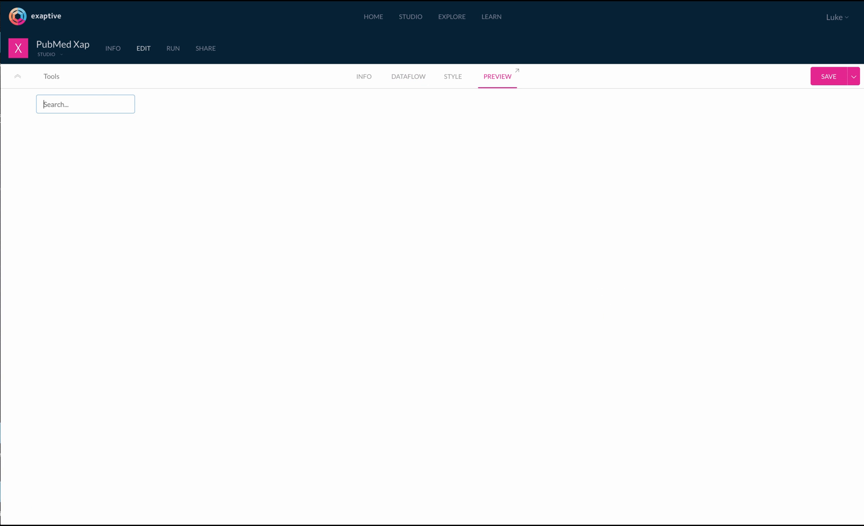
text(cancer)
key(Return)
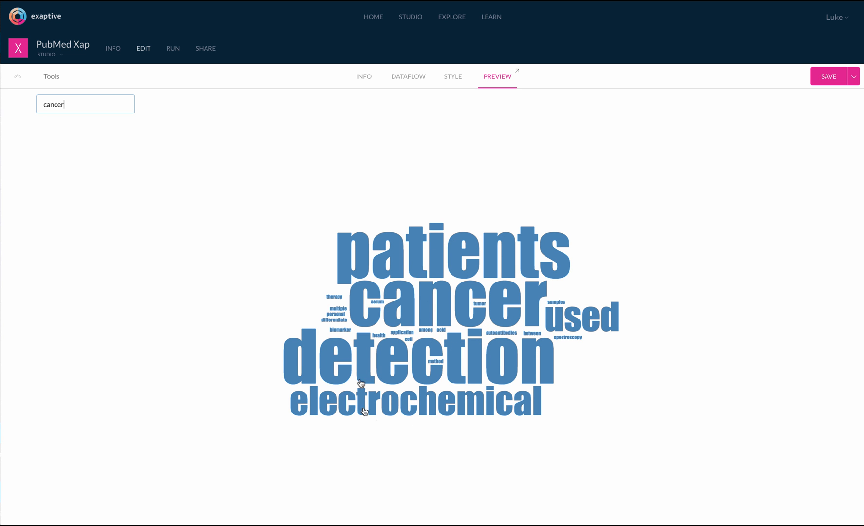
Move the BasicWordCloud_0 component slightly up and to the left in the dataflow
click(420, 83)
mouse_move(594, 342)
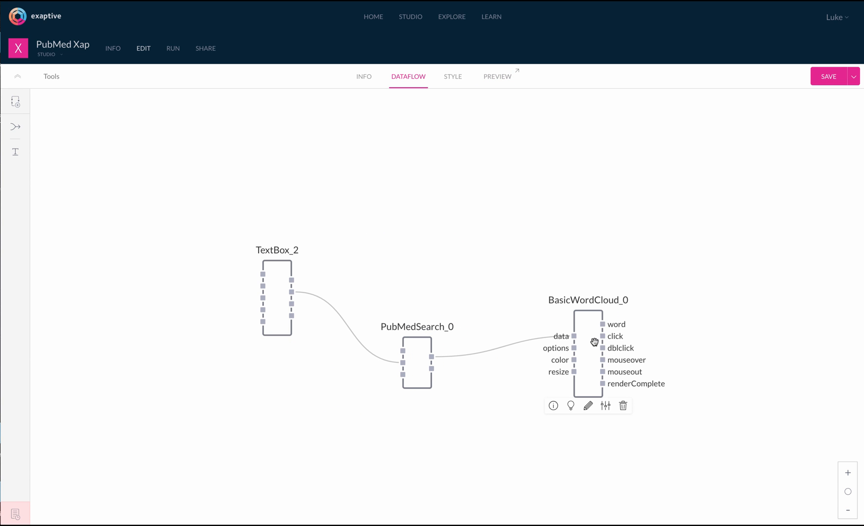
drag(595, 342, 586, 324)
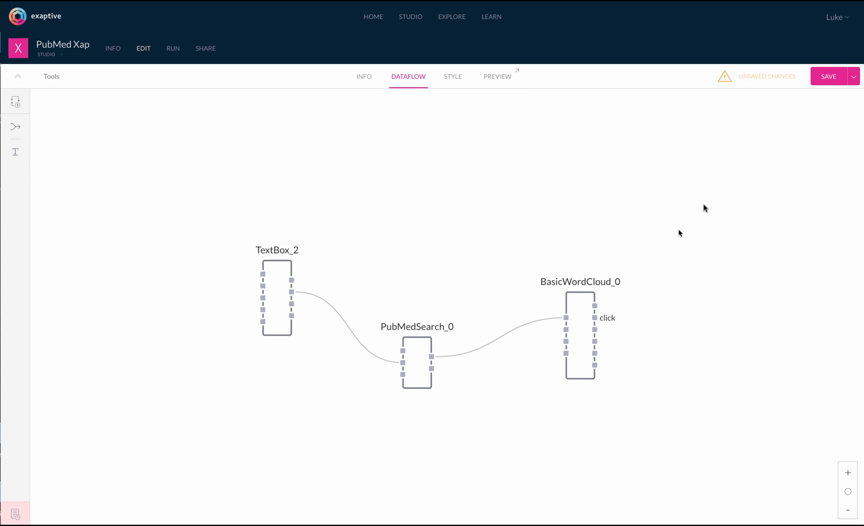
Save and publish the xap as version 1.0.0 with the Major Changes option
click(854, 77)
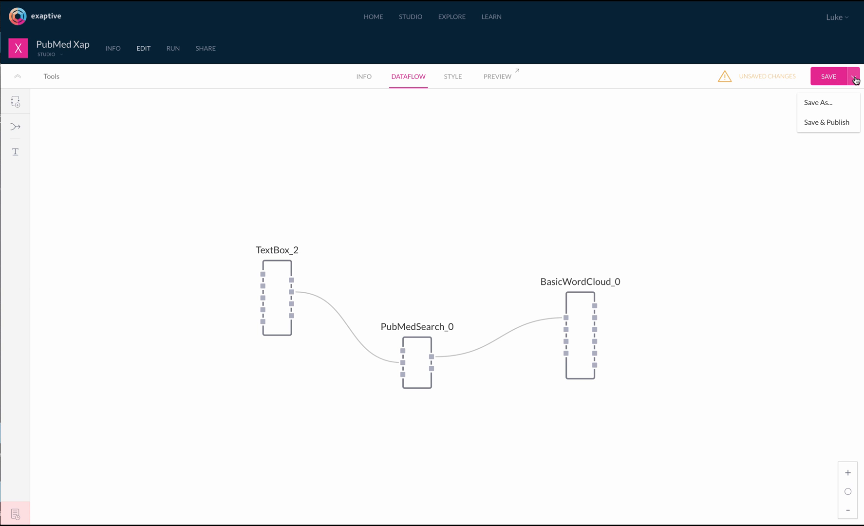
click(825, 126)
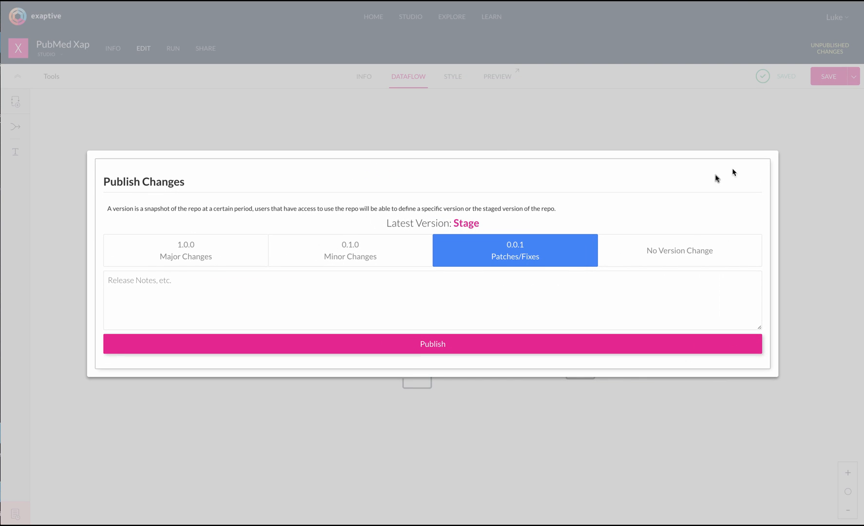
click(209, 259)
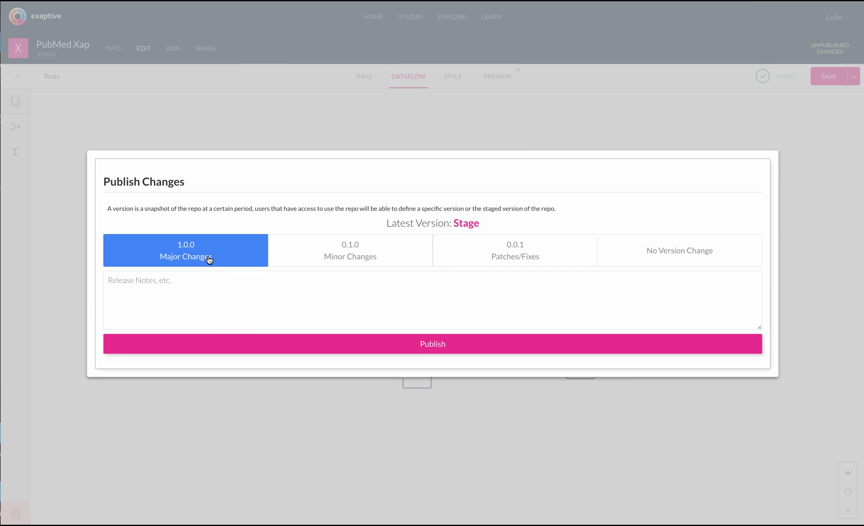
click(295, 351)
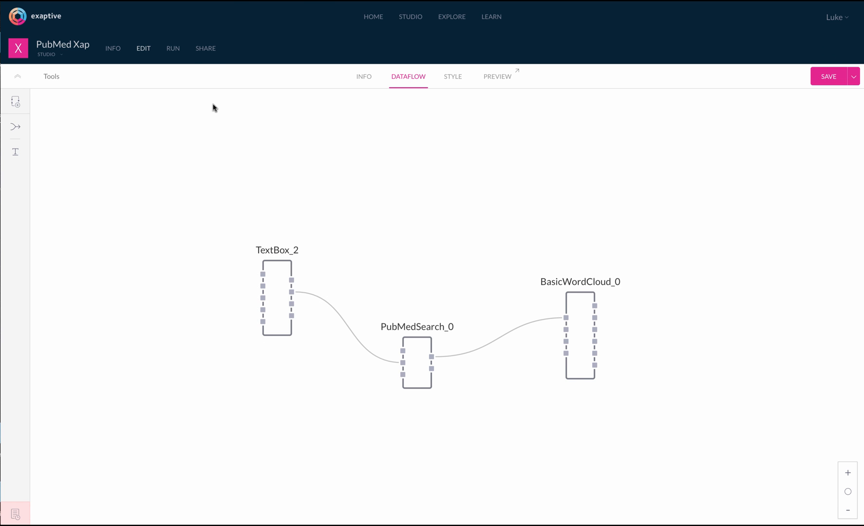
Examine the xap's sharing options, including the Read and Write access choices and the private and public privacy levels, and leave them as they are
click(206, 48)
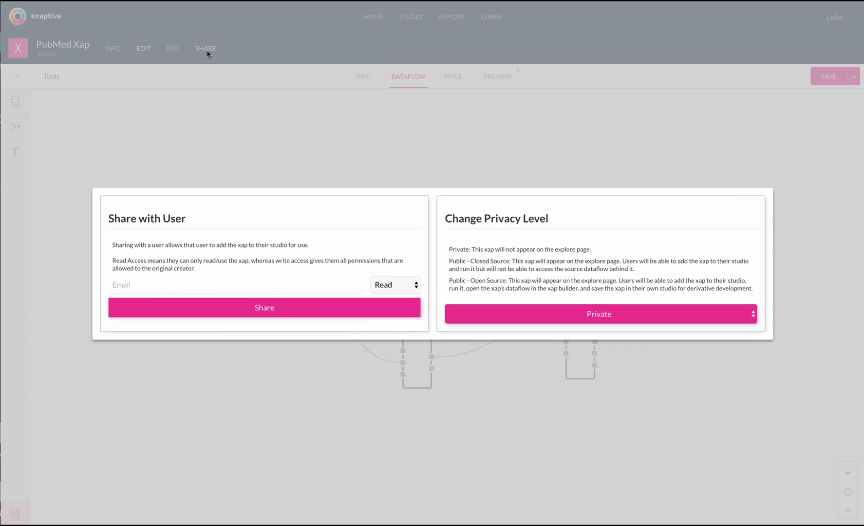
click(228, 288)
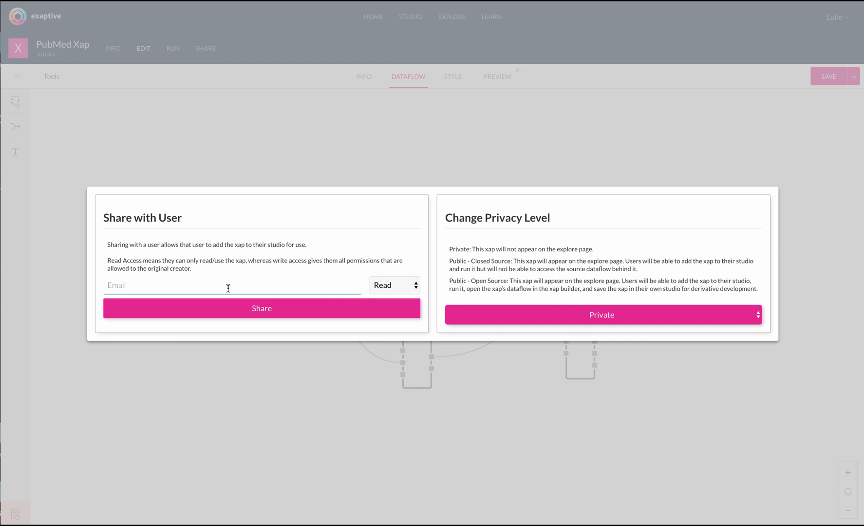
click(393, 287)
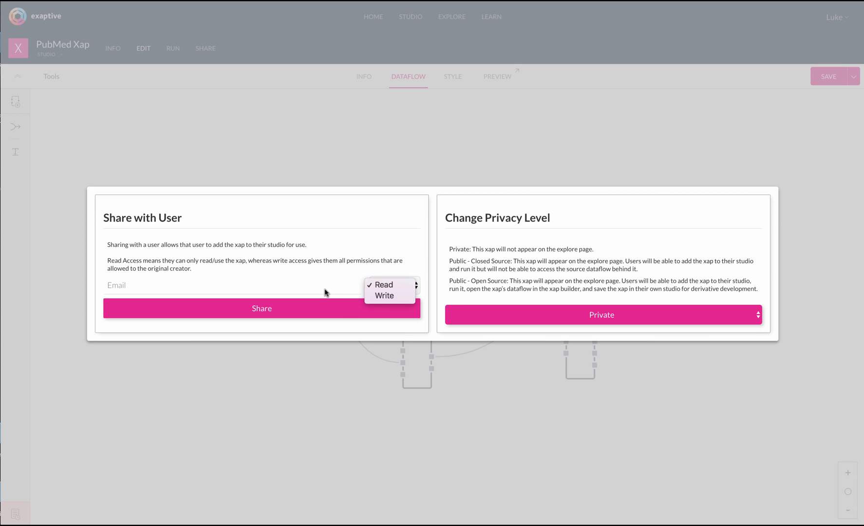
click(283, 292)
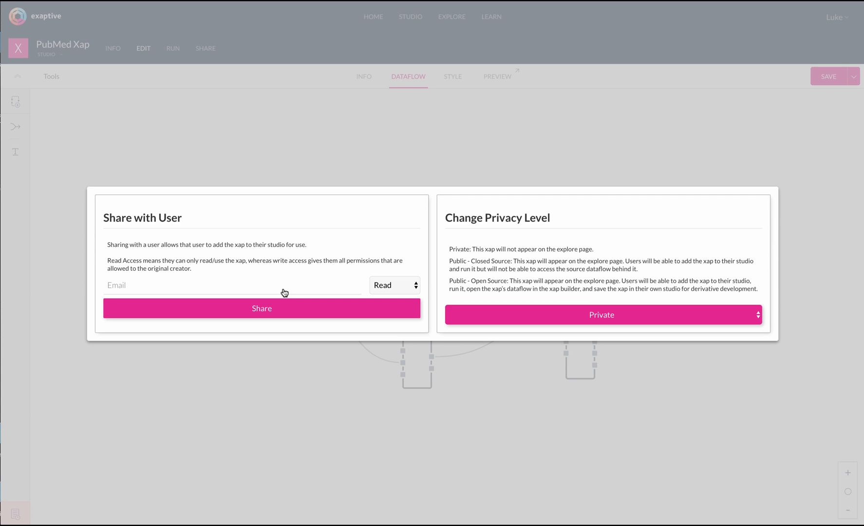
click(588, 320)
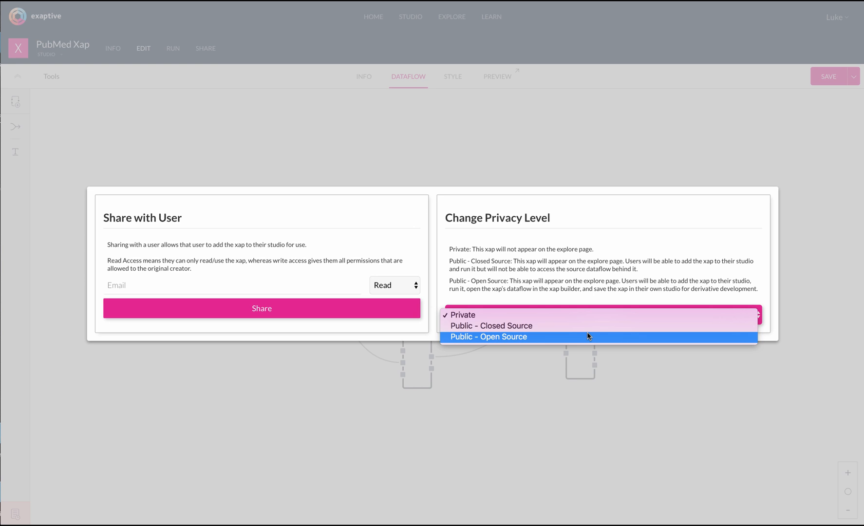
click(552, 137)
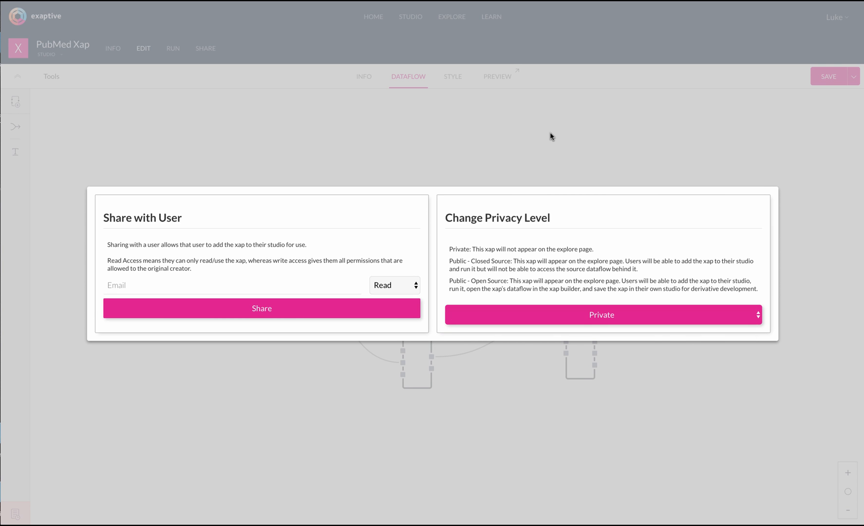
click(551, 133)
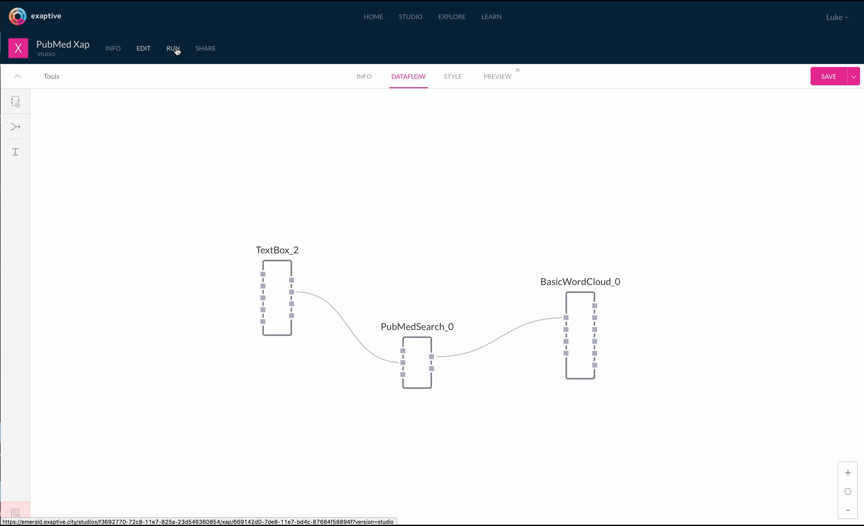
Run the published xap on its own page and search for "cancer" in its text box
click(173, 49)
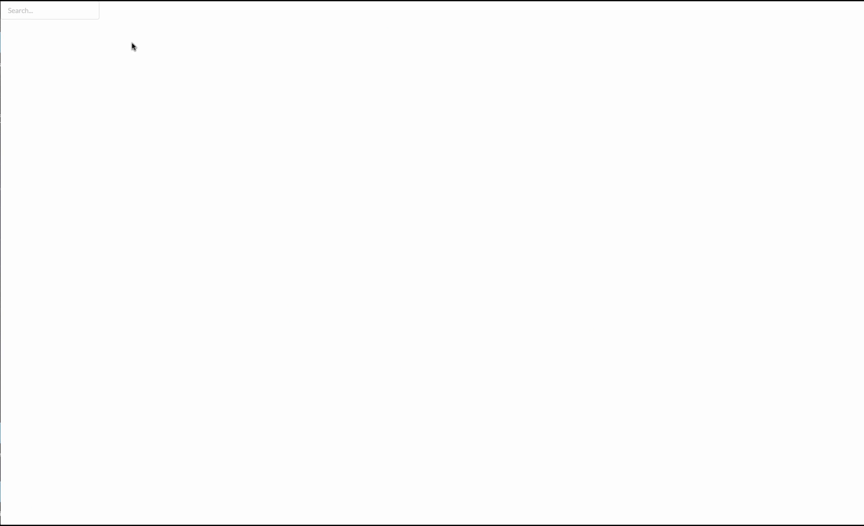
click(79, 14)
text(cancer)
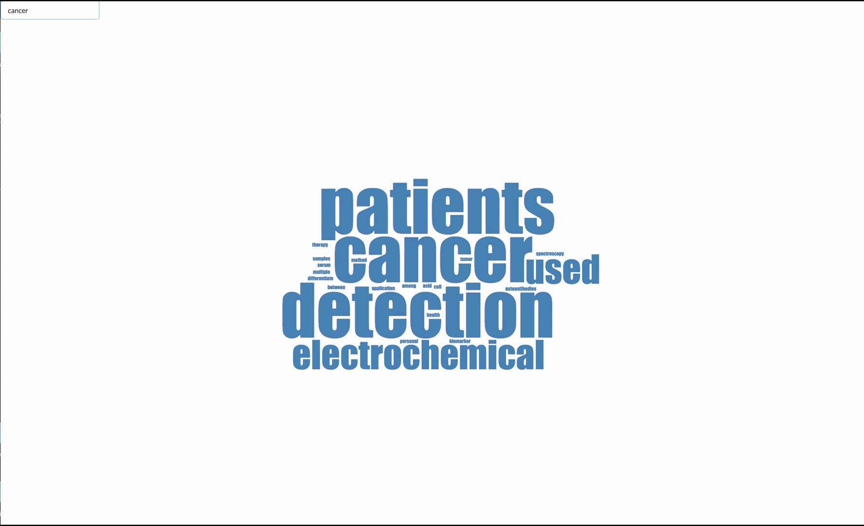